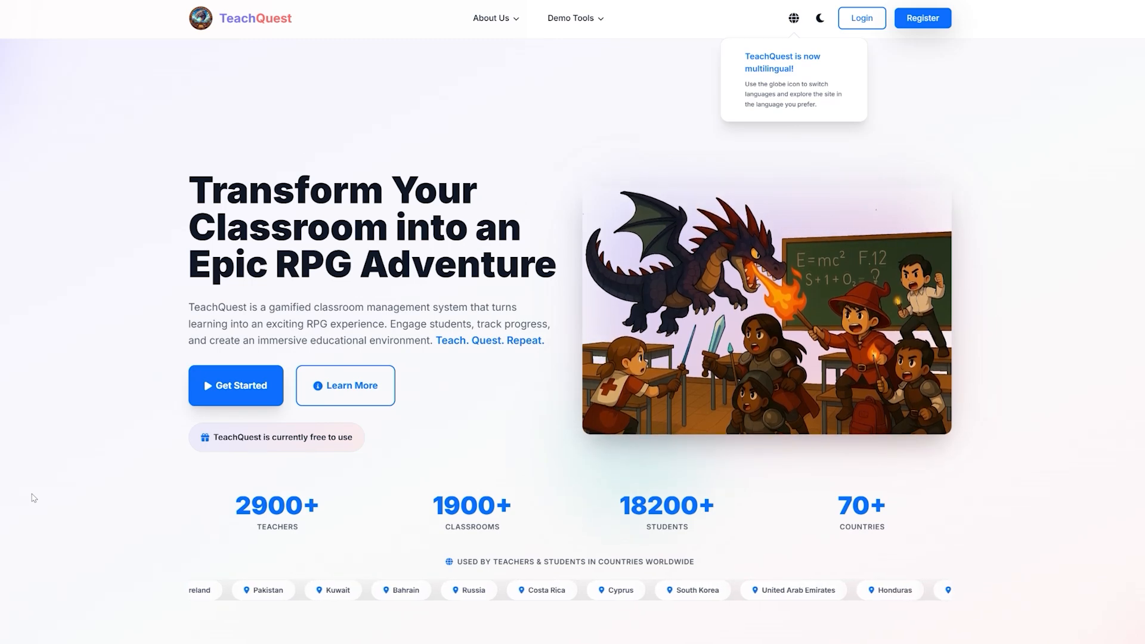
Step: Open the teacher registration form and fill in the account's email address
left_click(235, 385)
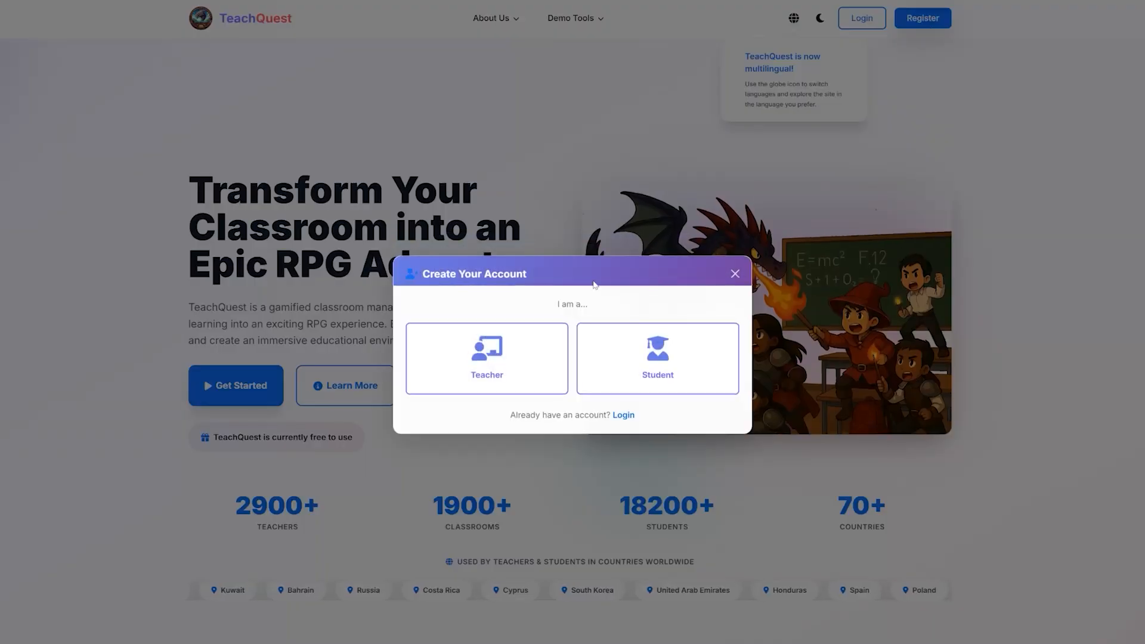
left_click(494, 361)
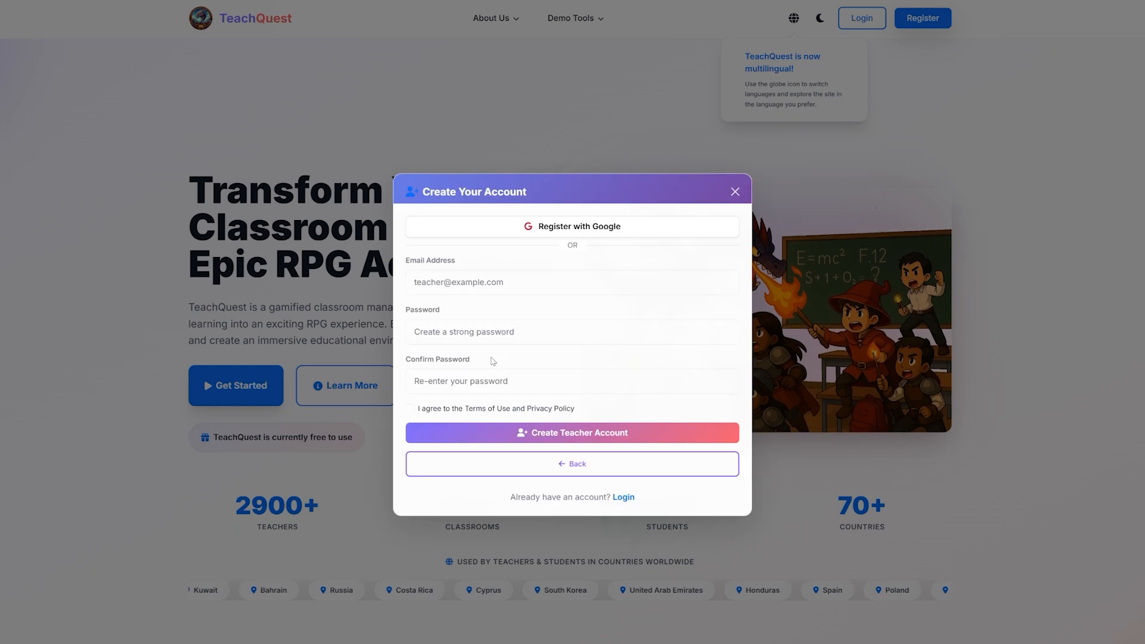
left_click(461, 290)
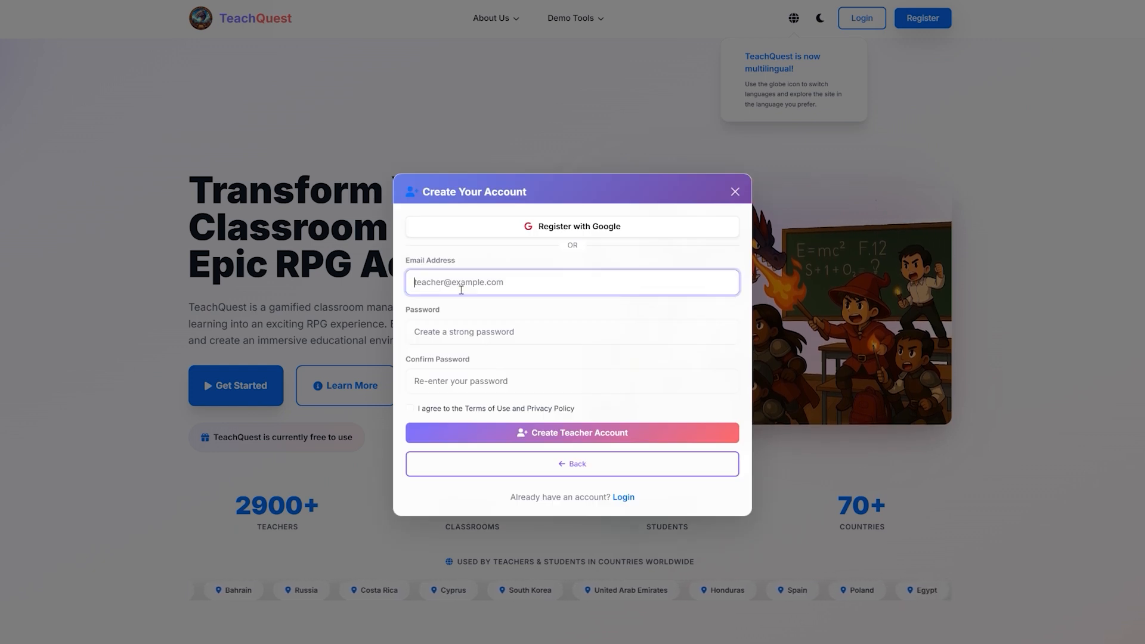
key("ctrl+v")
Step: Enter the new account's password and repeat it in the confirmation field
key("Tab")
type("••••")
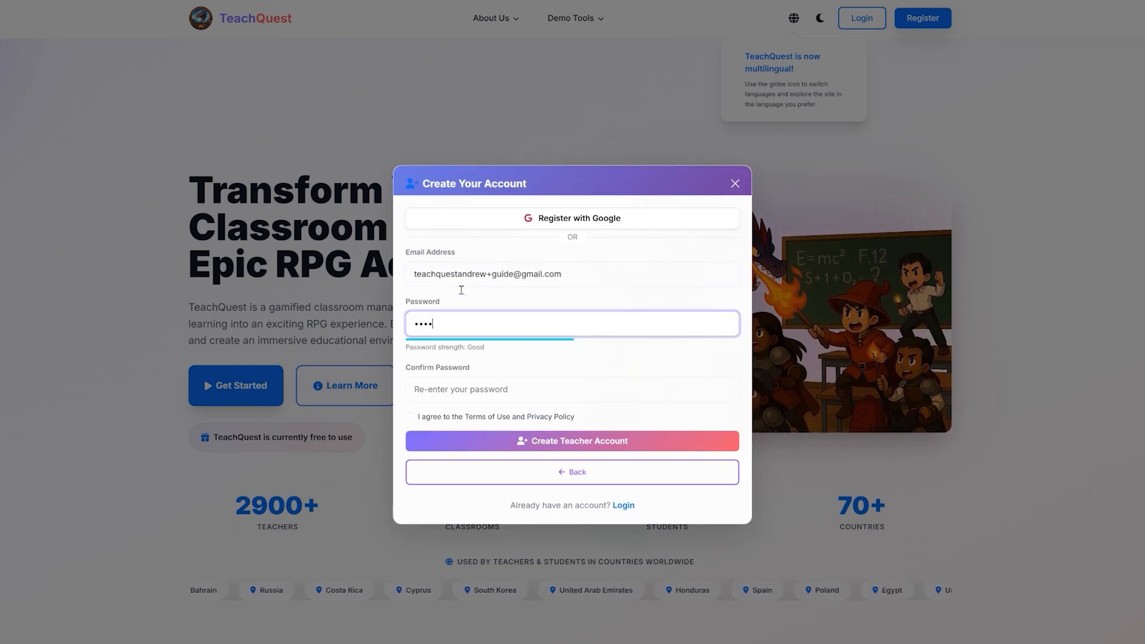
type("•••••••")
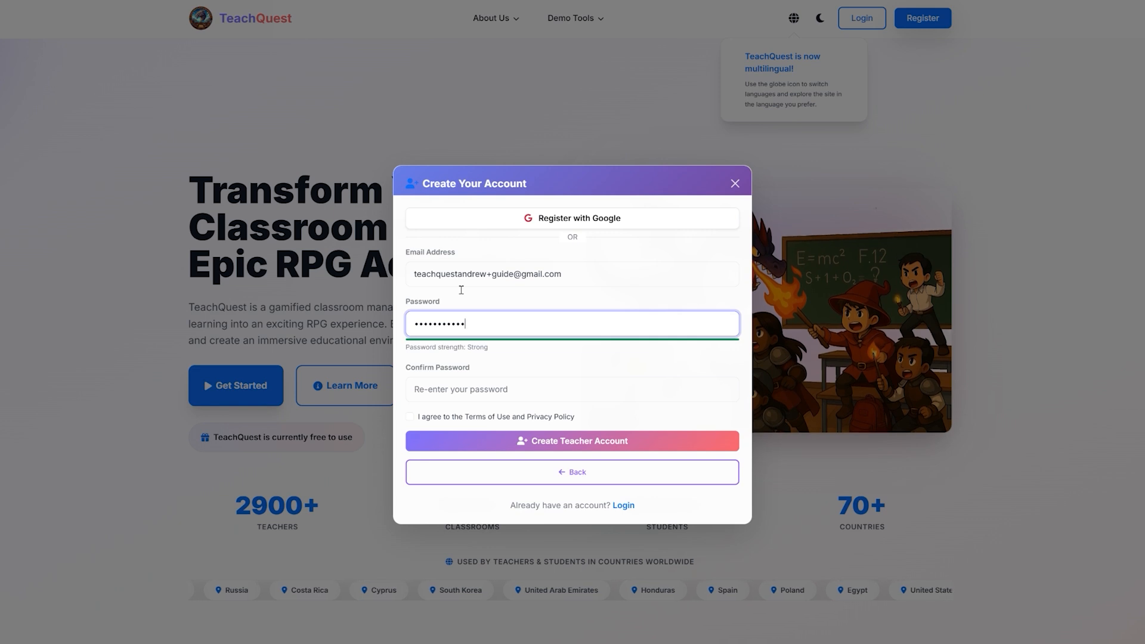
type("•")
key("Tab")
type("••••••")
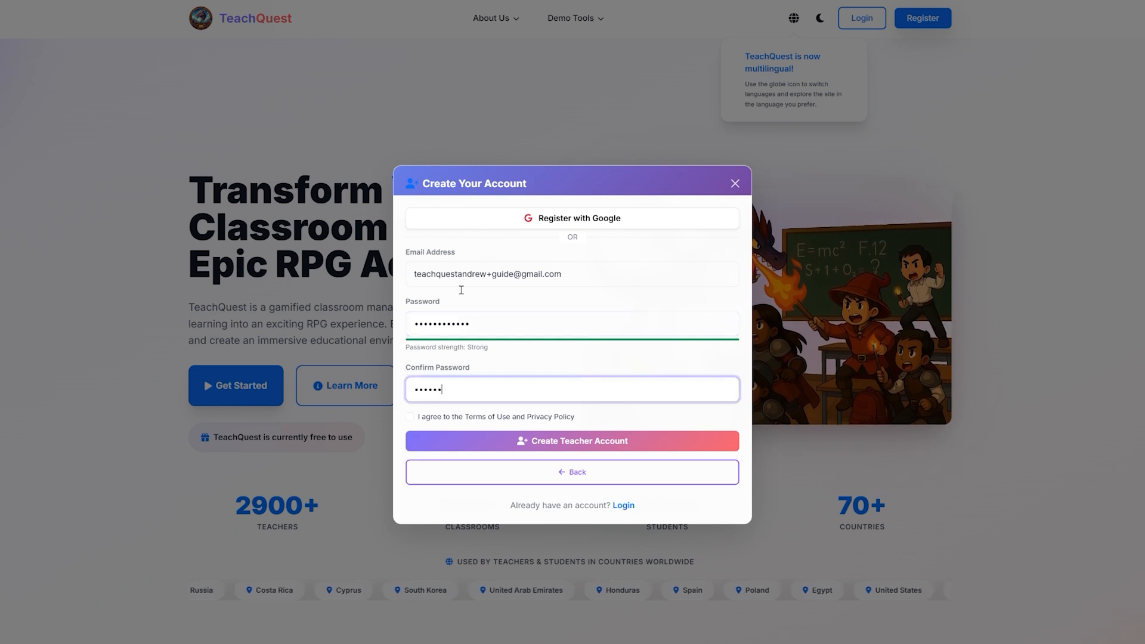
type("••••••")
key("ctrl+a")
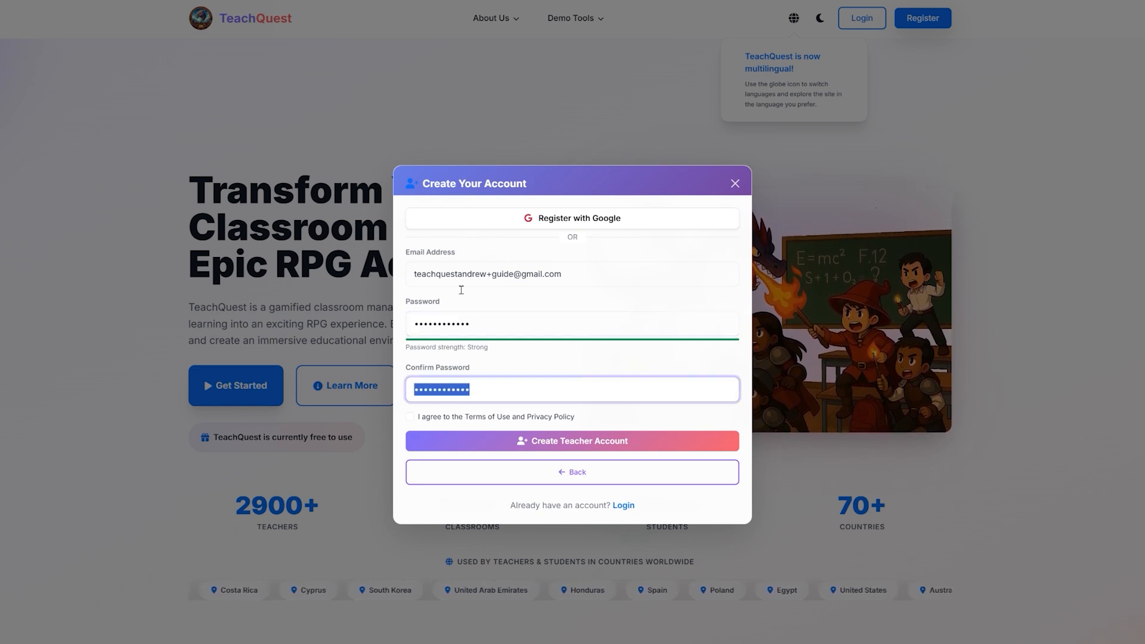
type("••••••••••••")
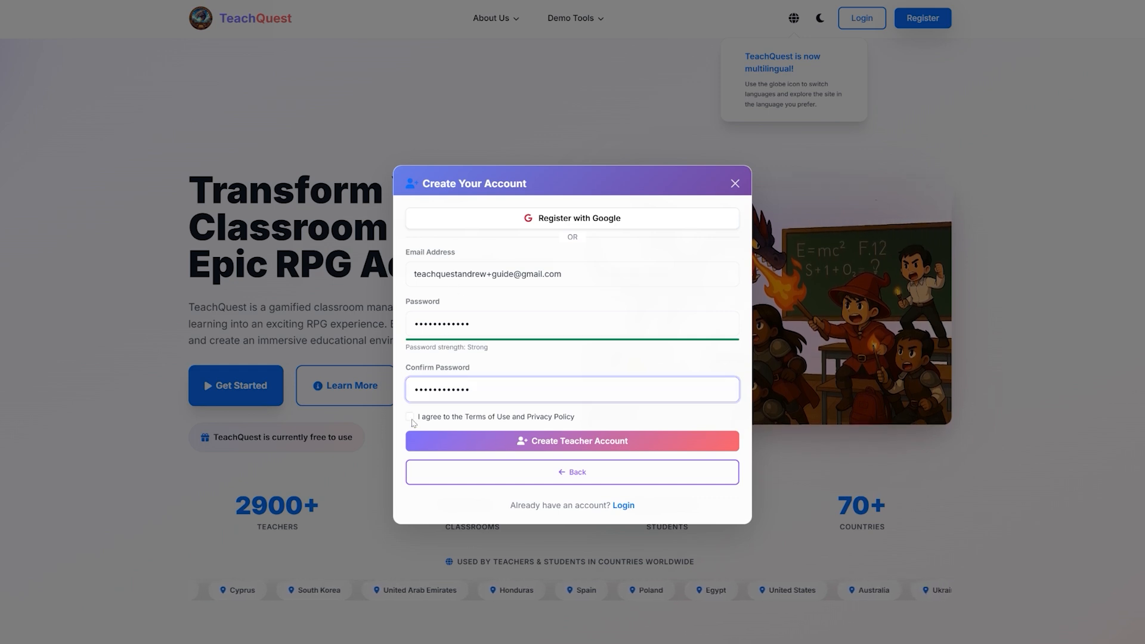
Step: Agree to the Terms of Use and Privacy Policy and create the teacher account
left_click(410, 418)
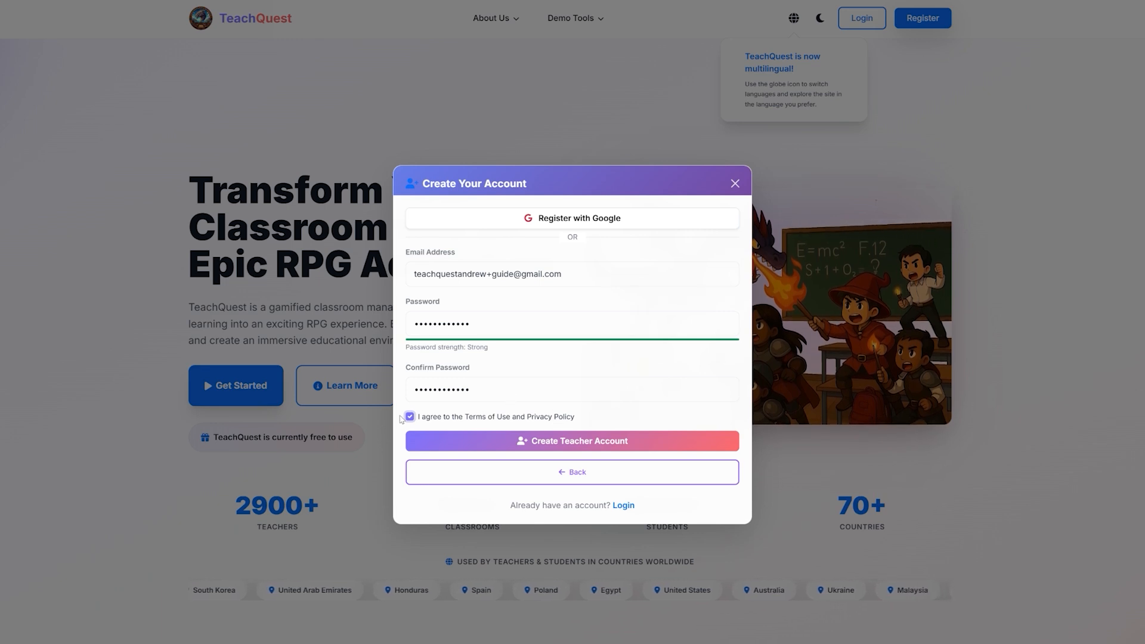
left_click(554, 445)
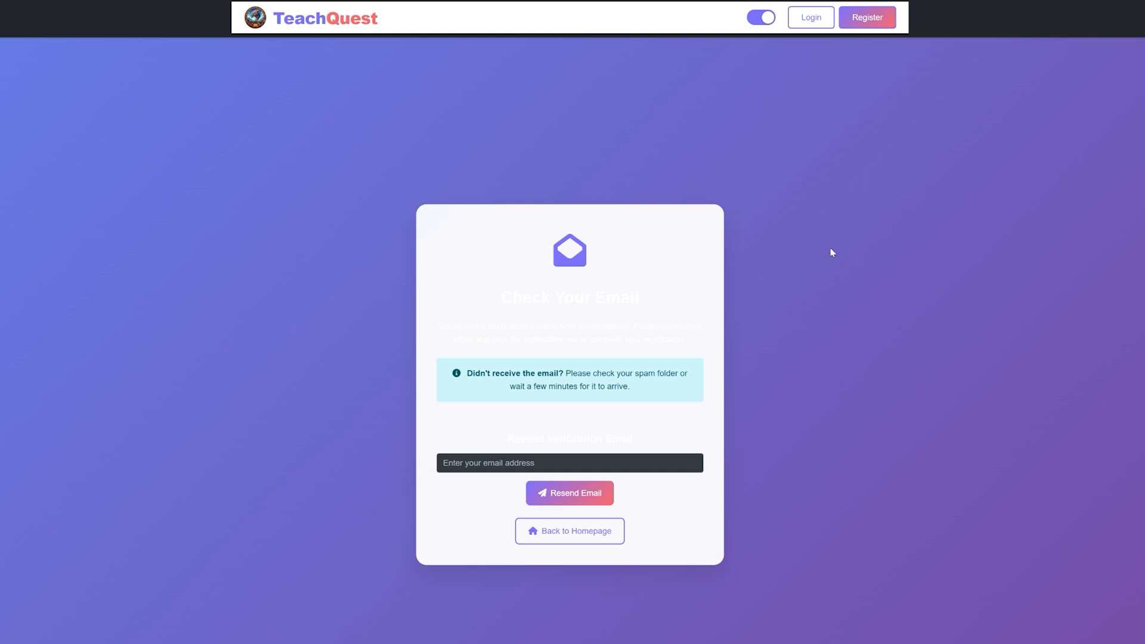
Step: Return to the homepage and log in with the teacher account's email and password
left_click(292, 25)
left_click(862, 18)
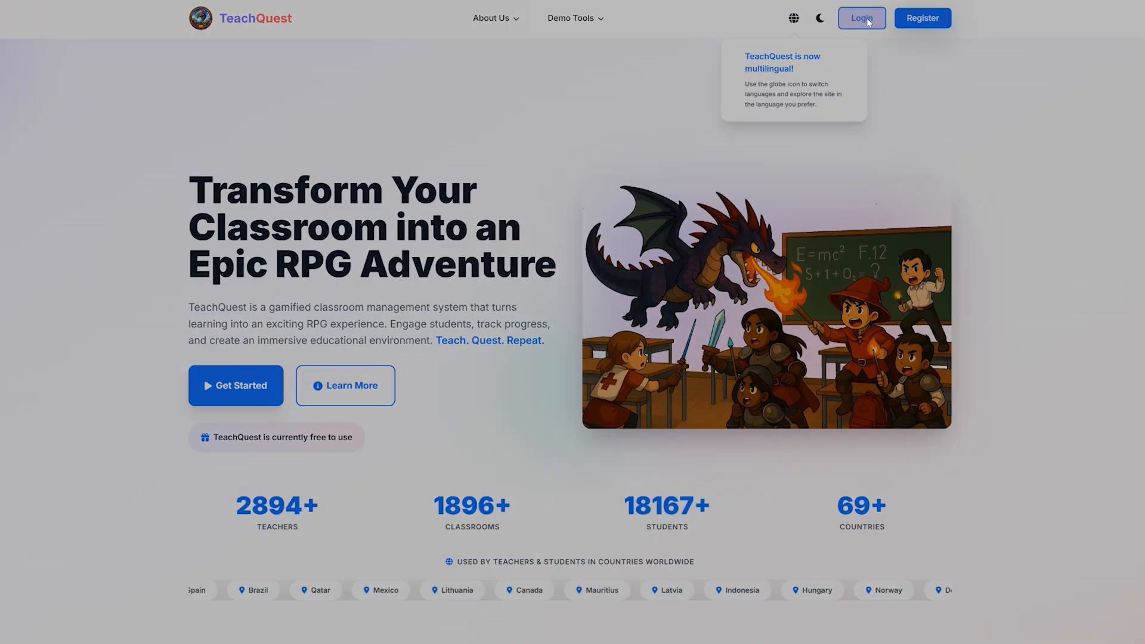
left_click(493, 297)
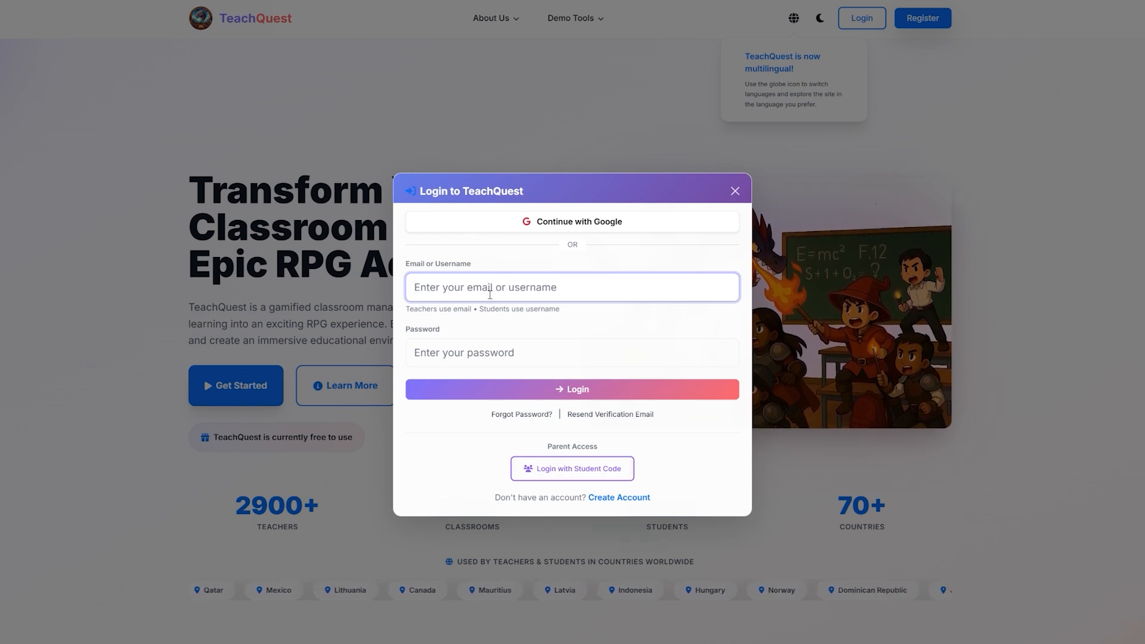
key("ctrl+v")
key("Tab")
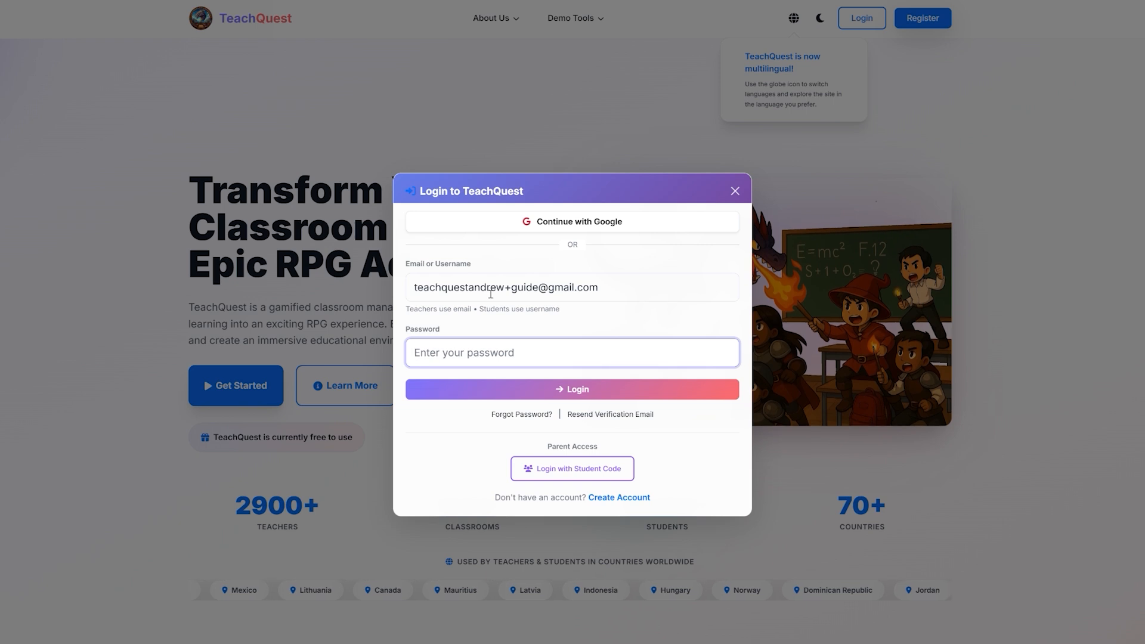
type("••••••••••••")
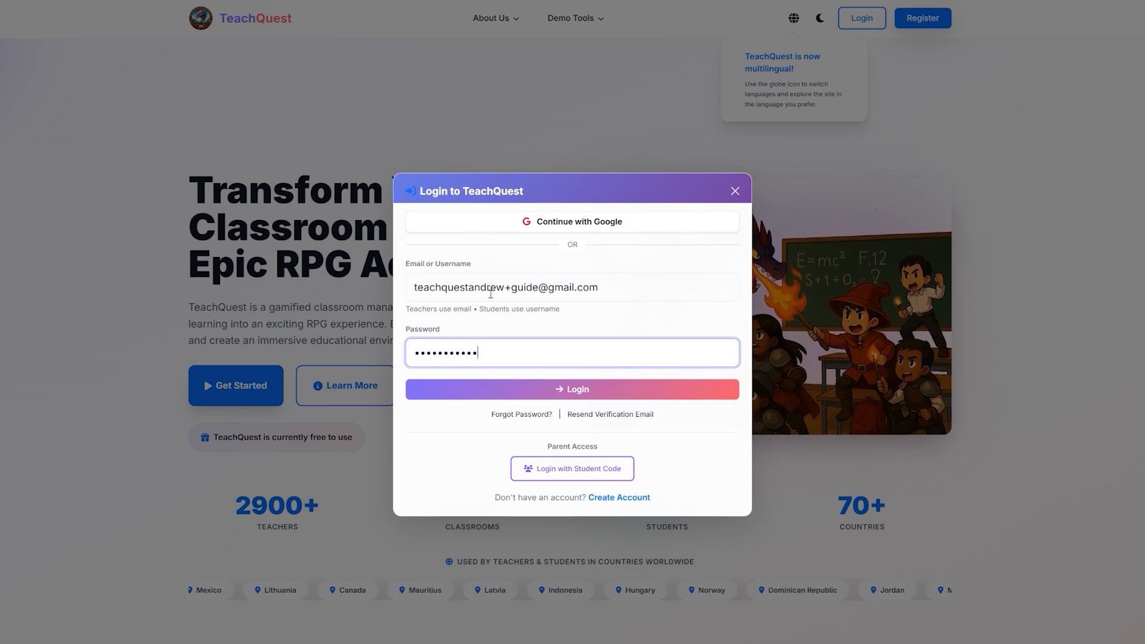
left_click(551, 387)
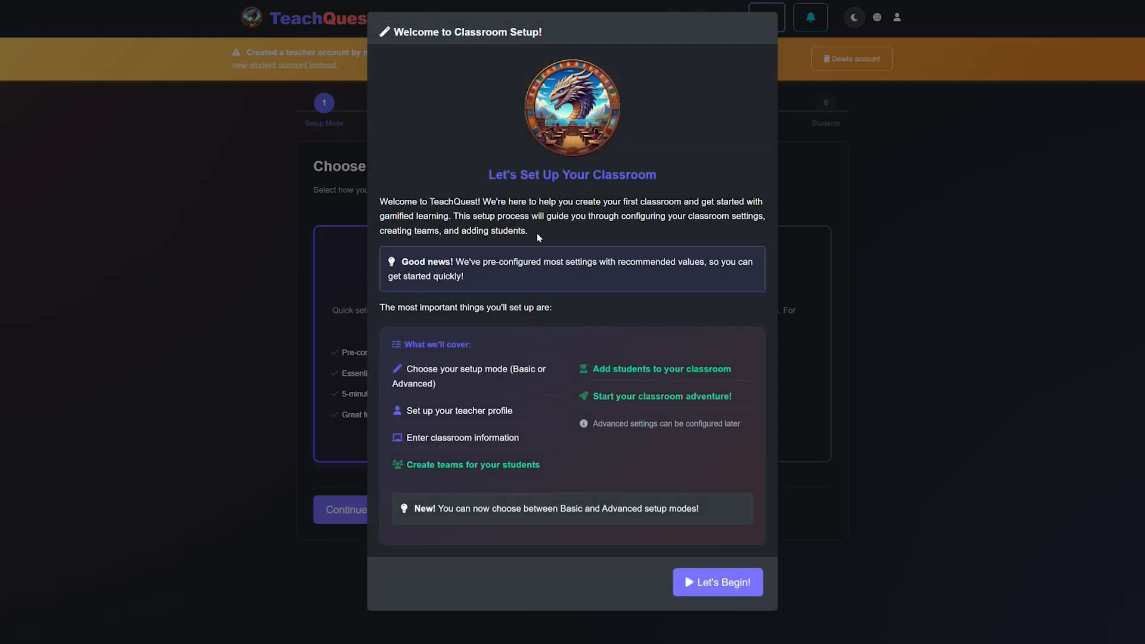
Step: Begin the classroom setup and continue with the Basic Setup mode
left_click(691, 594)
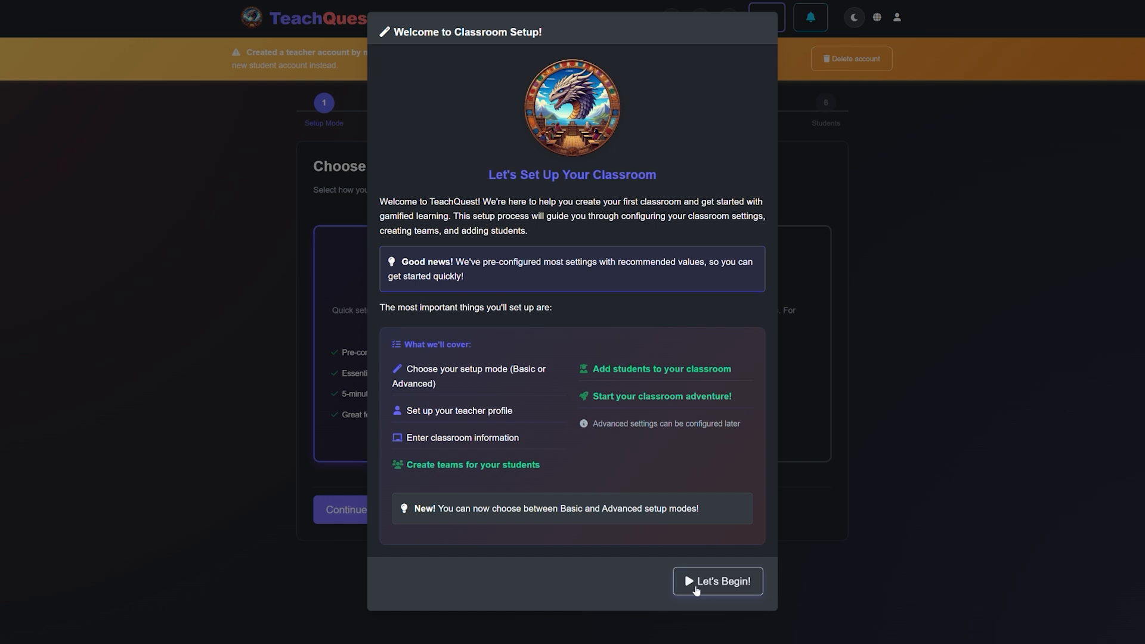
left_click(696, 589)
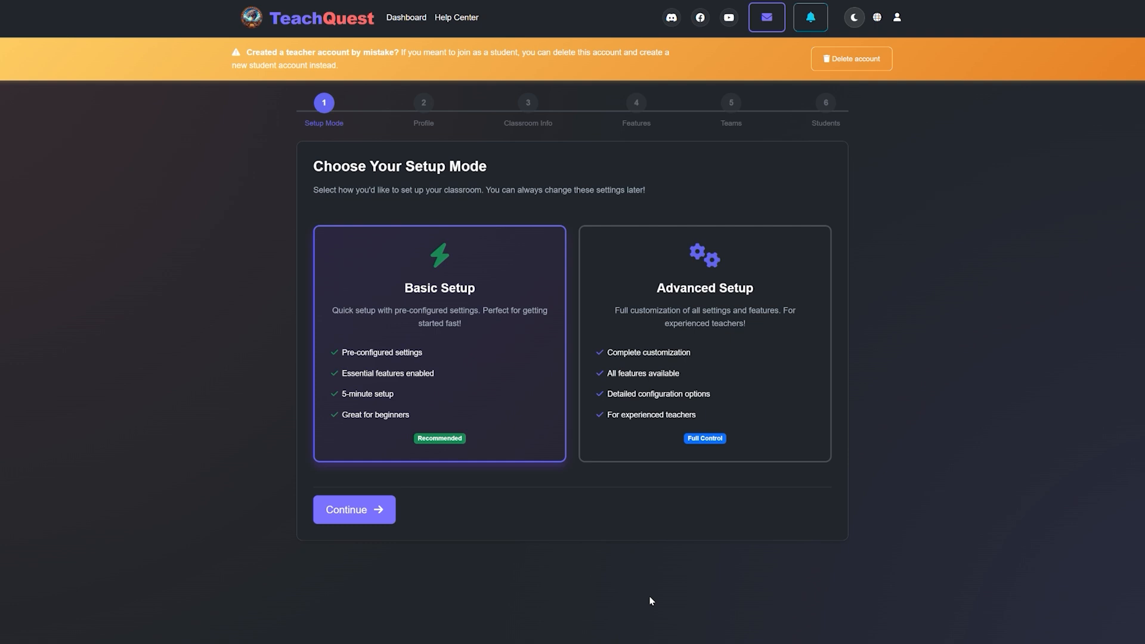
left_click(365, 511)
Step: Enter the teacher's display name, choose the fourth avatar in the first row, and continue to the classroom information
left_click(324, 245)
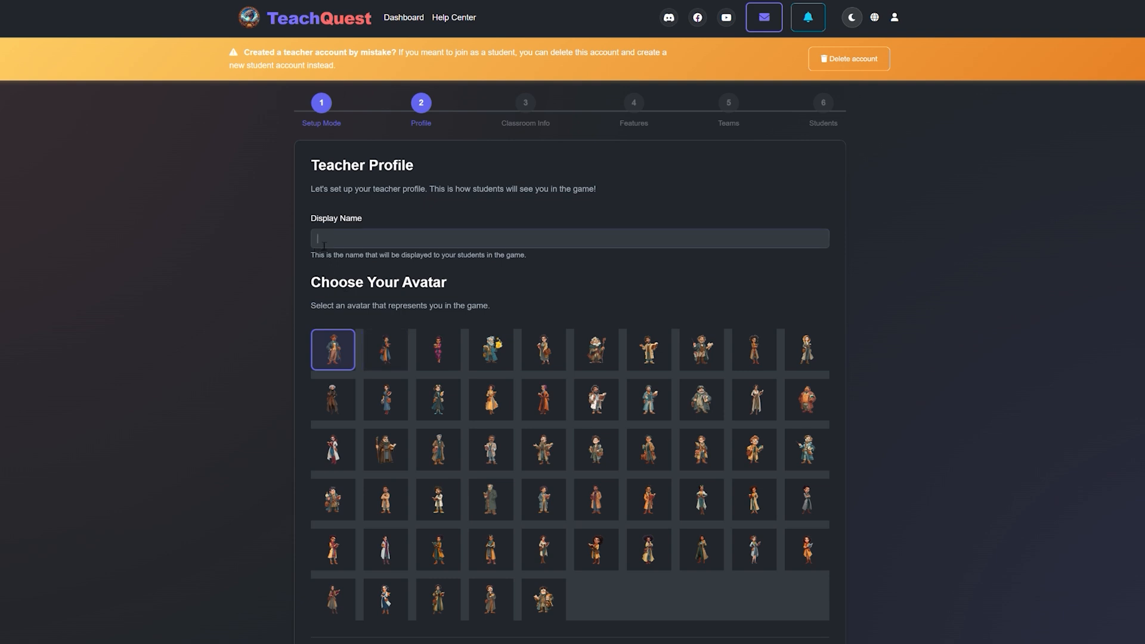
type("Prof")
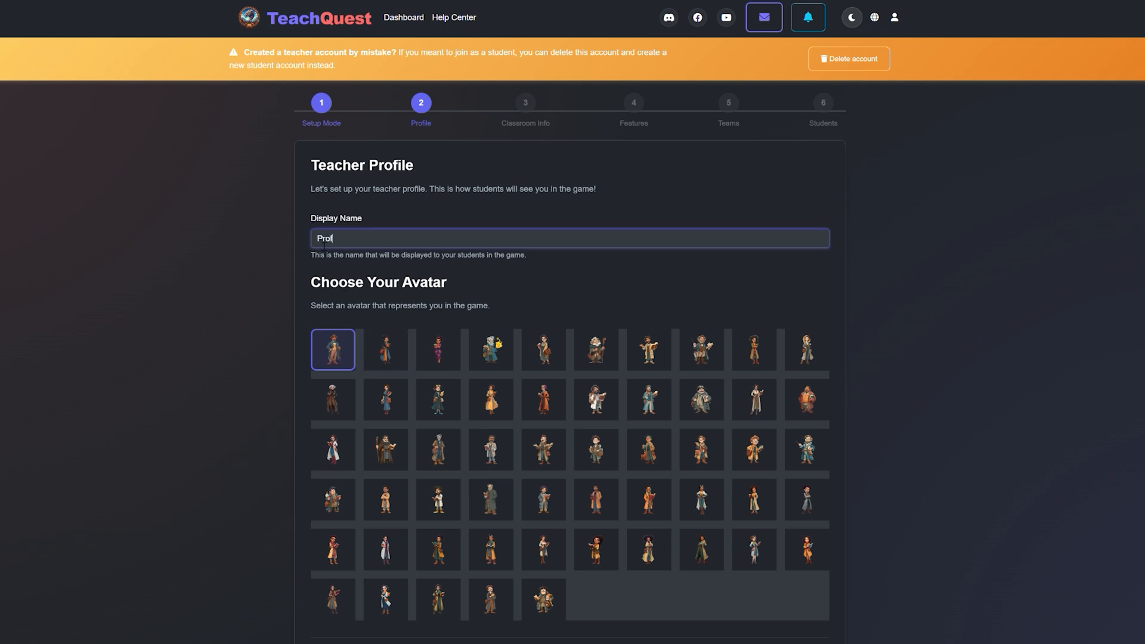
type(" Andrew")
left_click(491, 352)
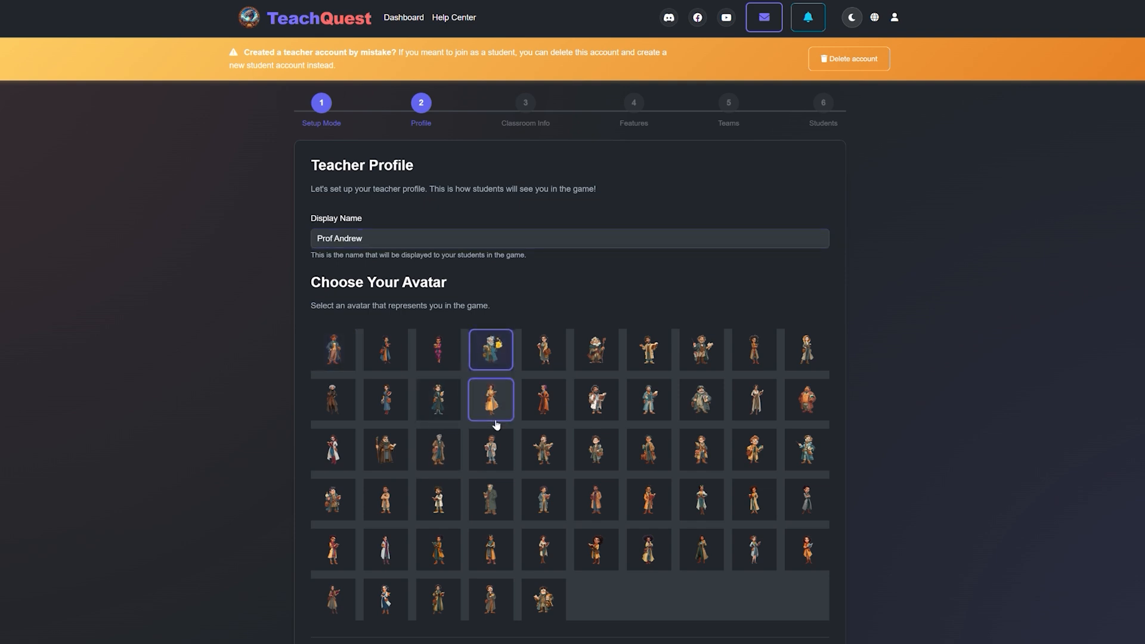
scroll(501, 427, "down", 1)
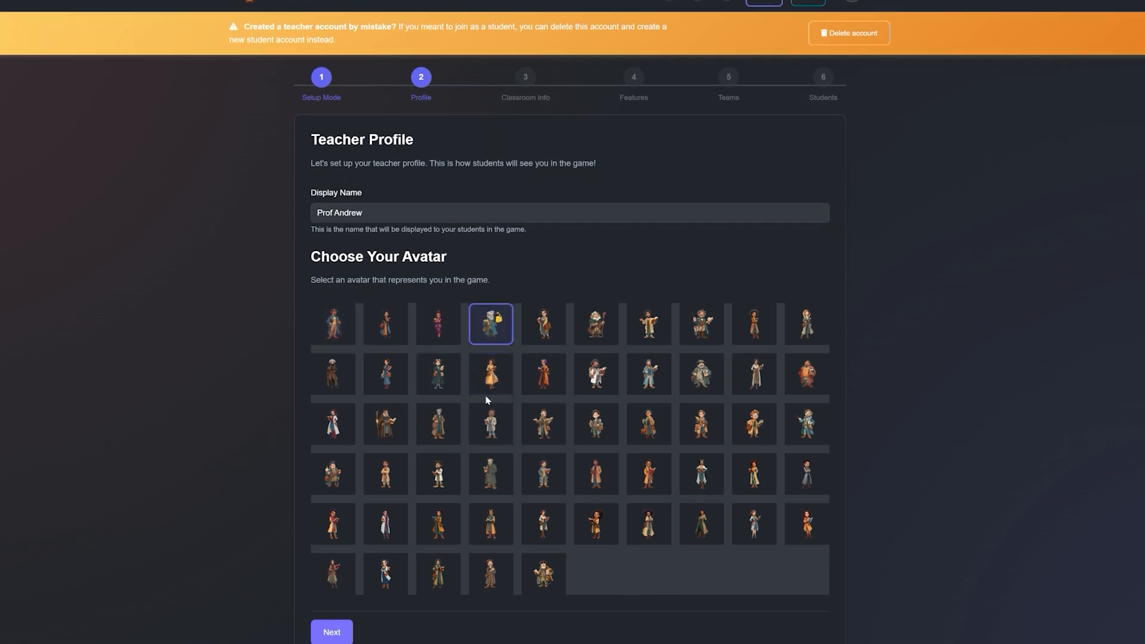
left_click(332, 631)
Step: Name the classroom "TeachQuest Demo 101"
left_click(364, 244)
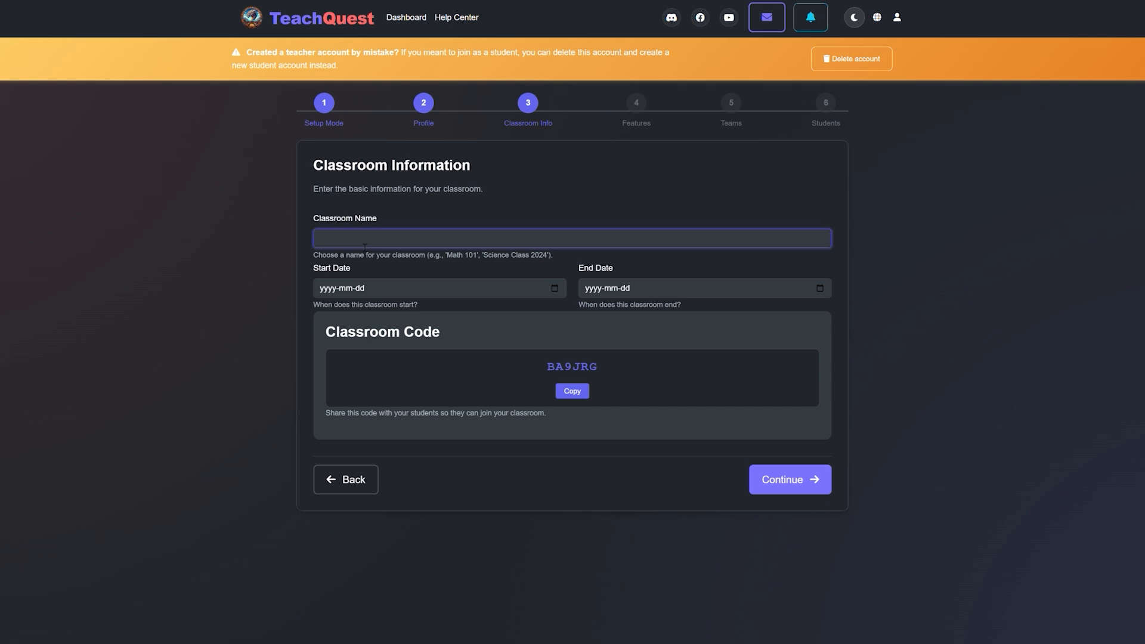
type("TeachQuest Demo 101")
Step: Set the classroom's start date to 2026-01-01 and its end date to 2026-06-30, and continue to the features
left_click(472, 295)
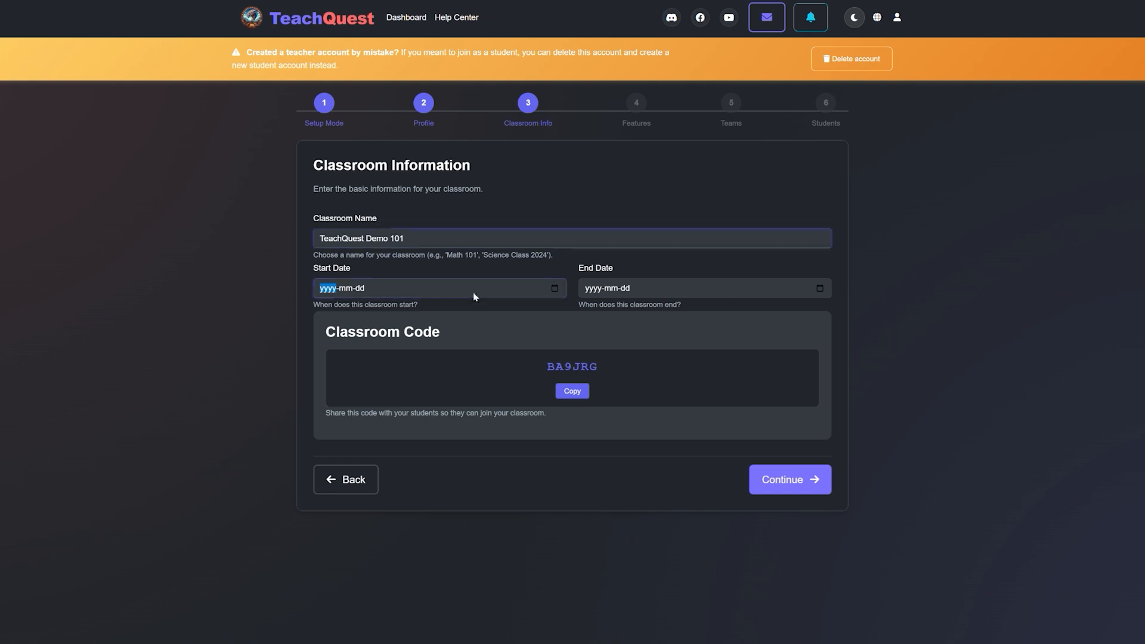
left_click(555, 288)
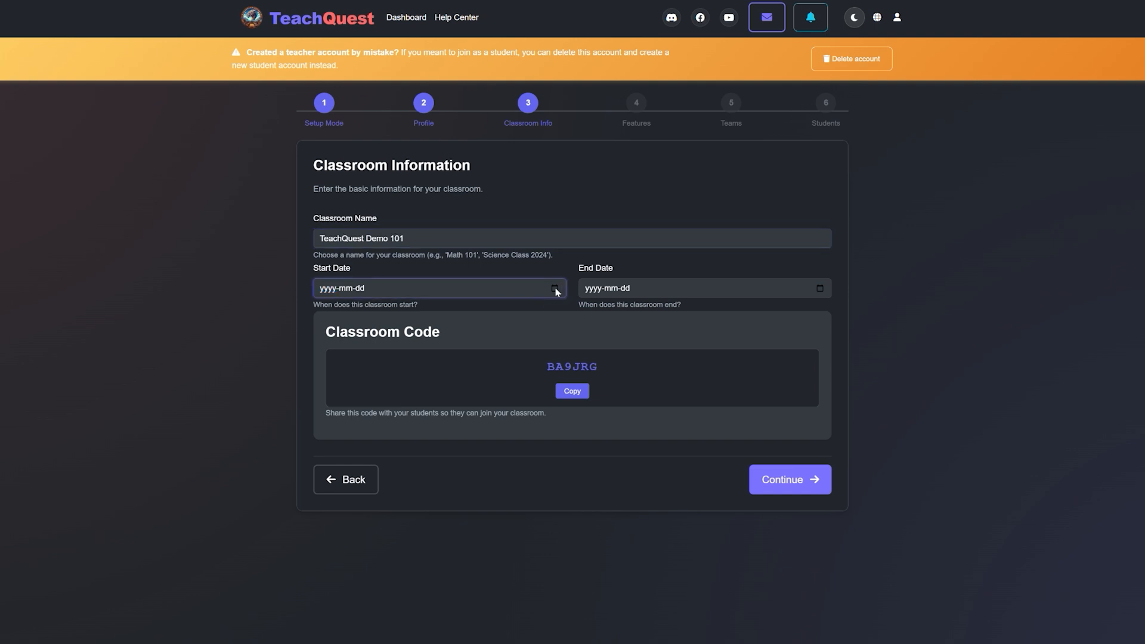
left_click(409, 312)
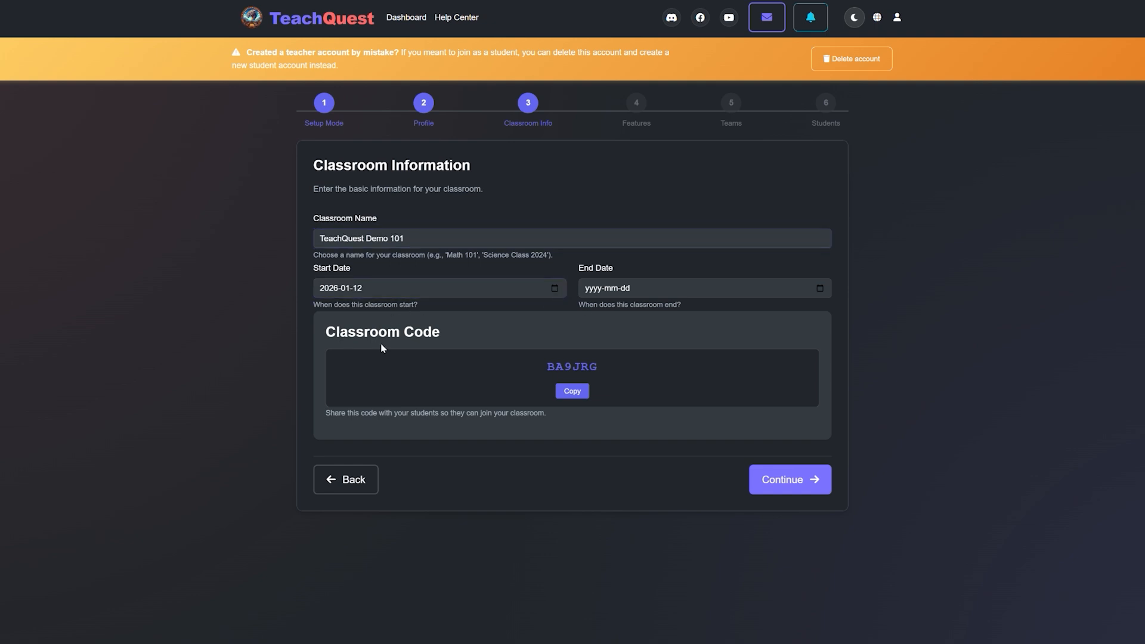
left_click(668, 286)
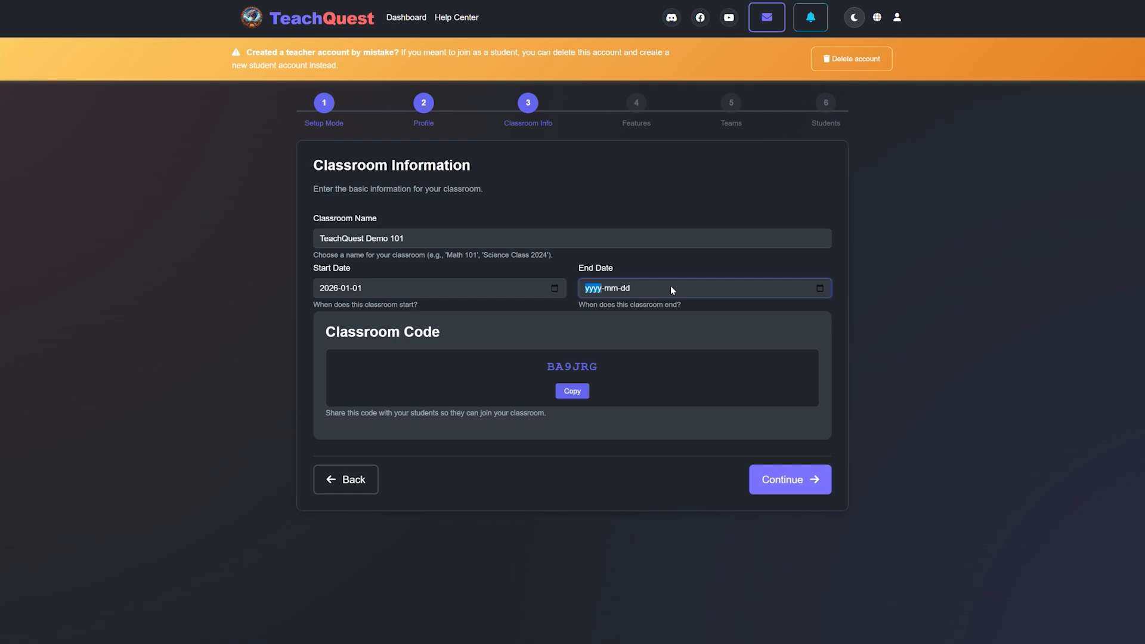
left_click(820, 289)
left_click(679, 308)
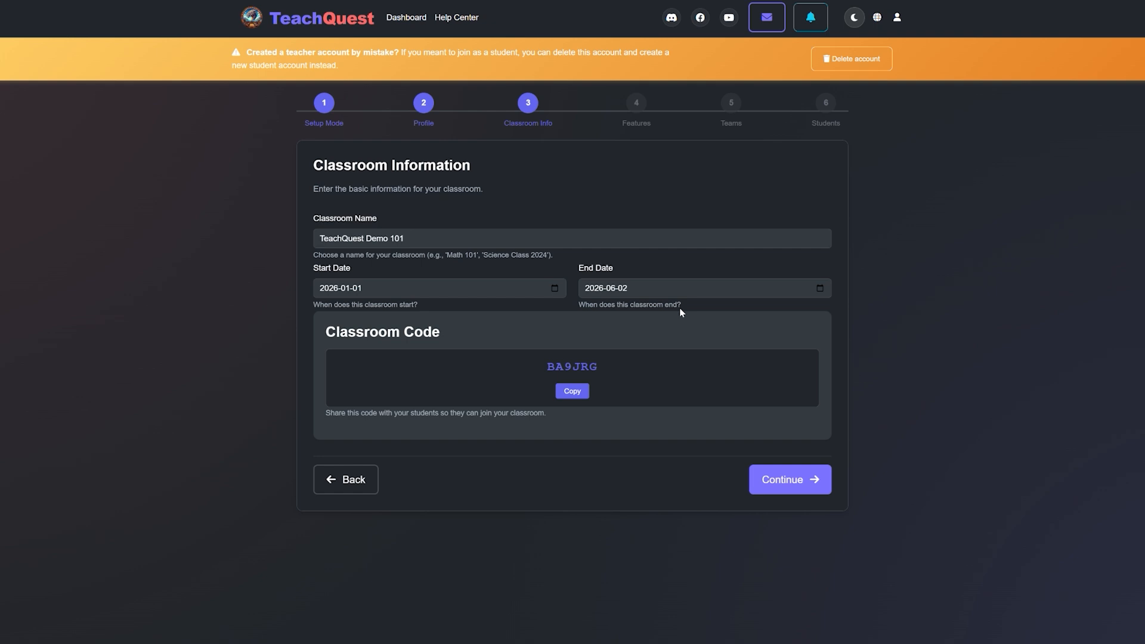
left_click(621, 399)
left_click(776, 480)
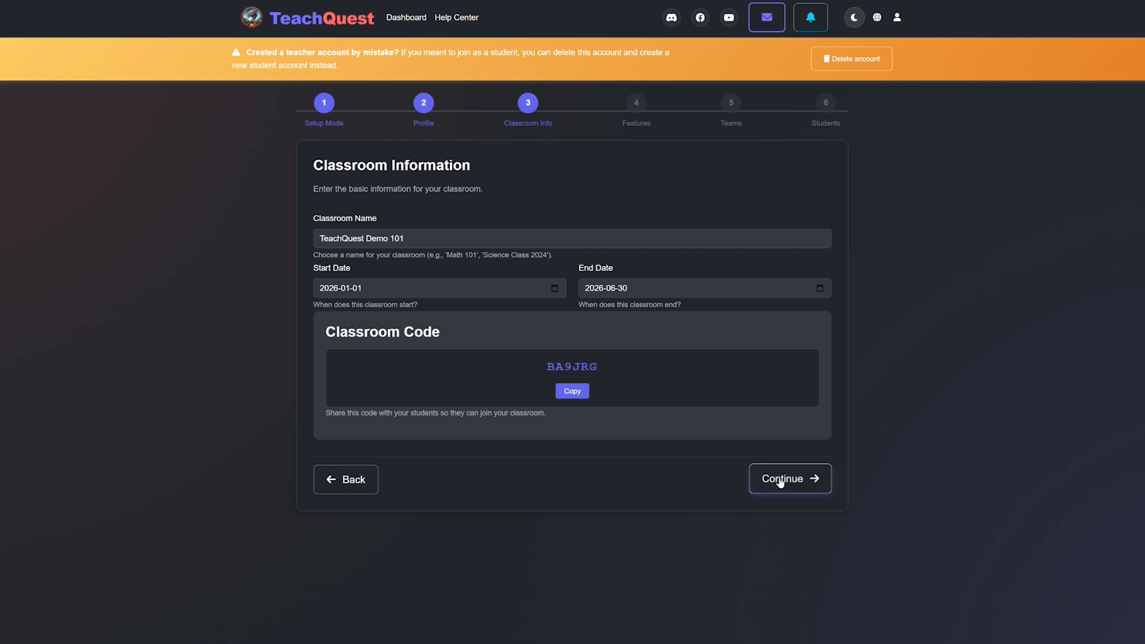
left_click(780, 480)
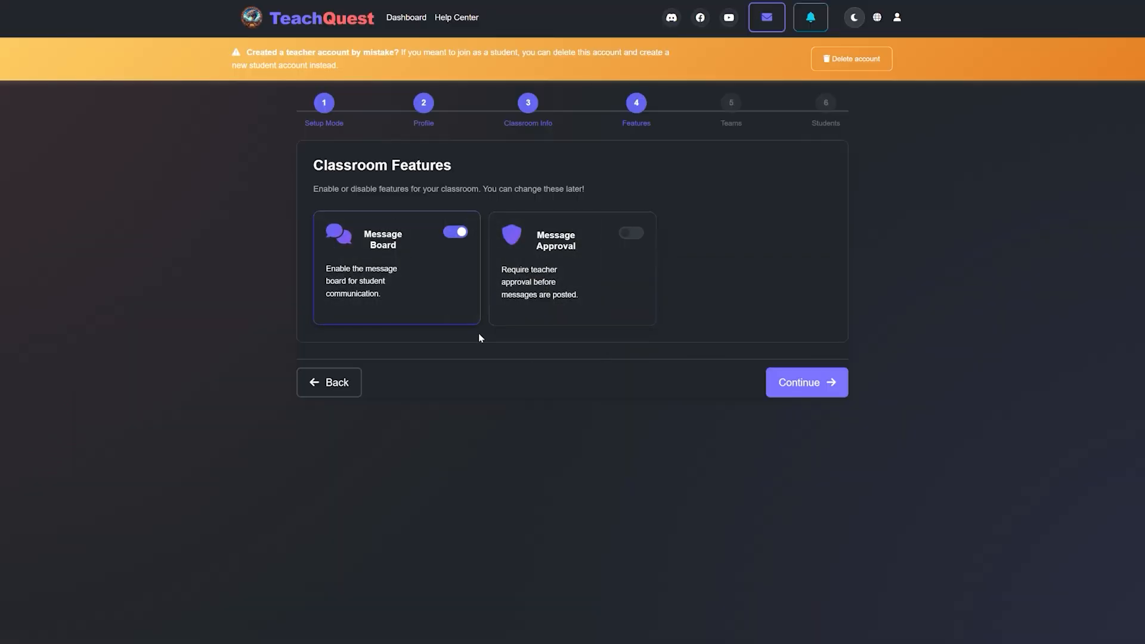
Step: Accept the classroom features with Message Board on and Message Approval off, and proceed to team creation
left_click(628, 233)
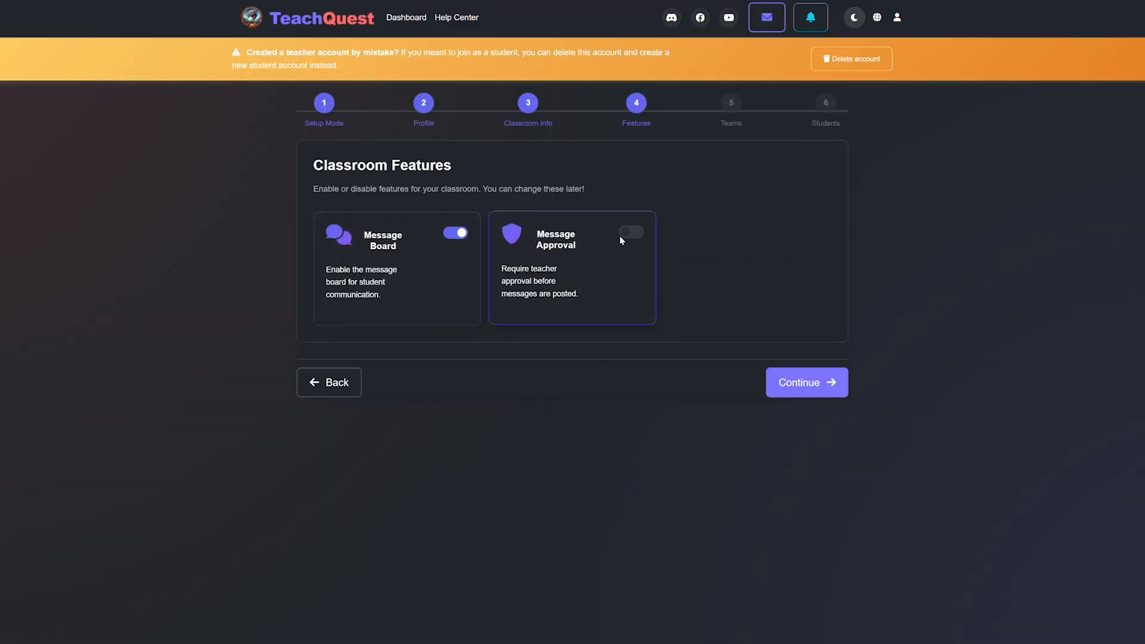
left_click(792, 392)
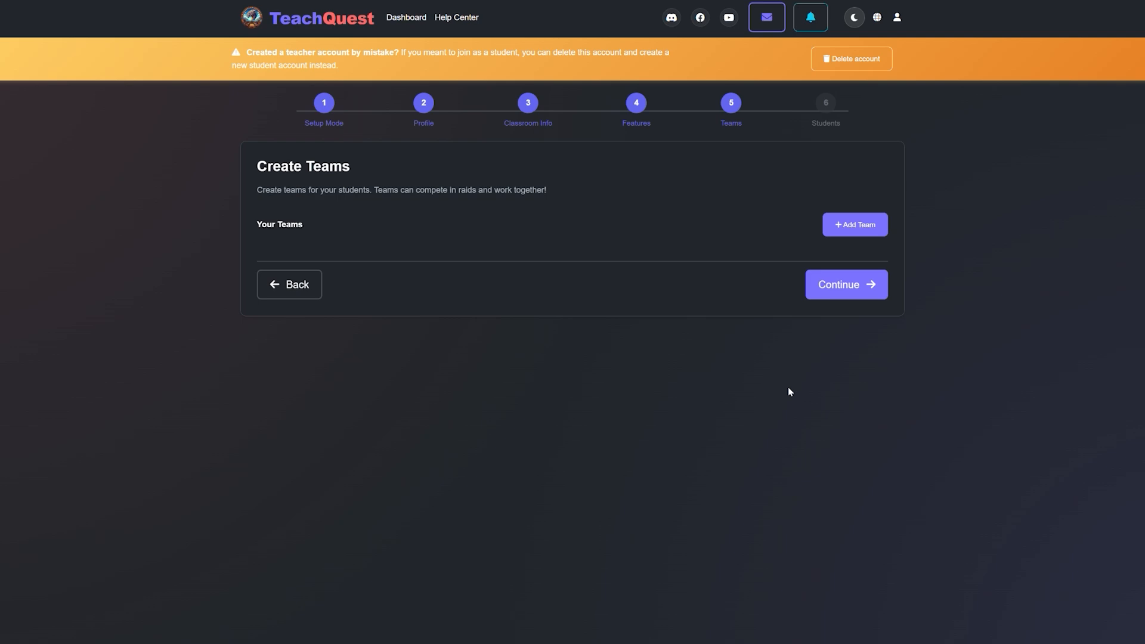
Step: Add a team named "Team 1" with the first emblem in the first row, and save it
left_click(847, 225)
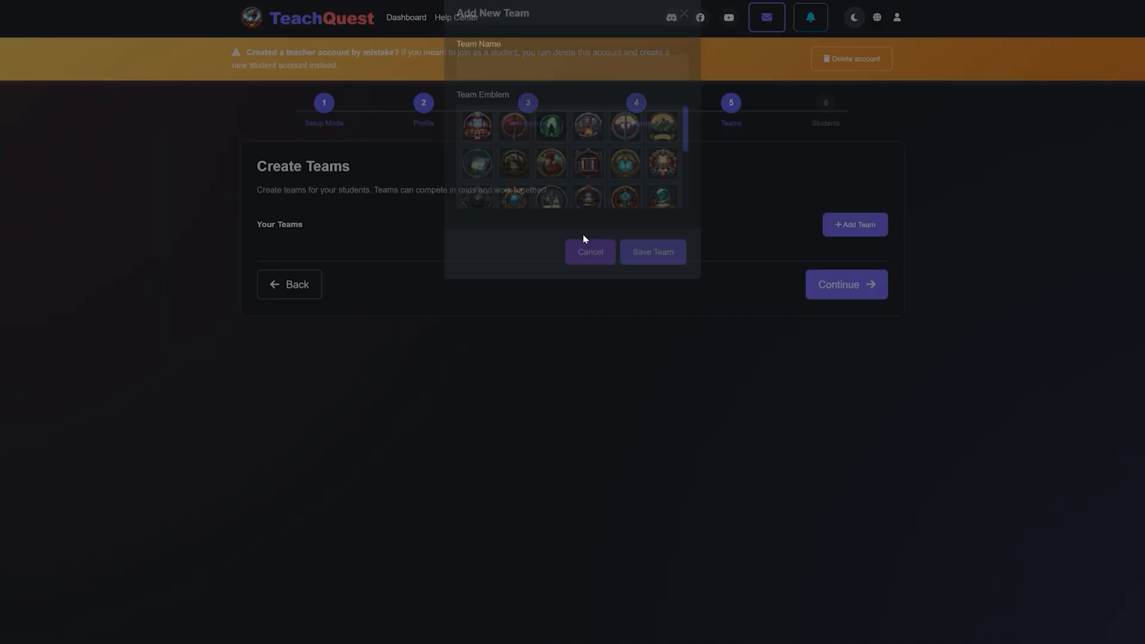
left_click(490, 72)
type("Tea")
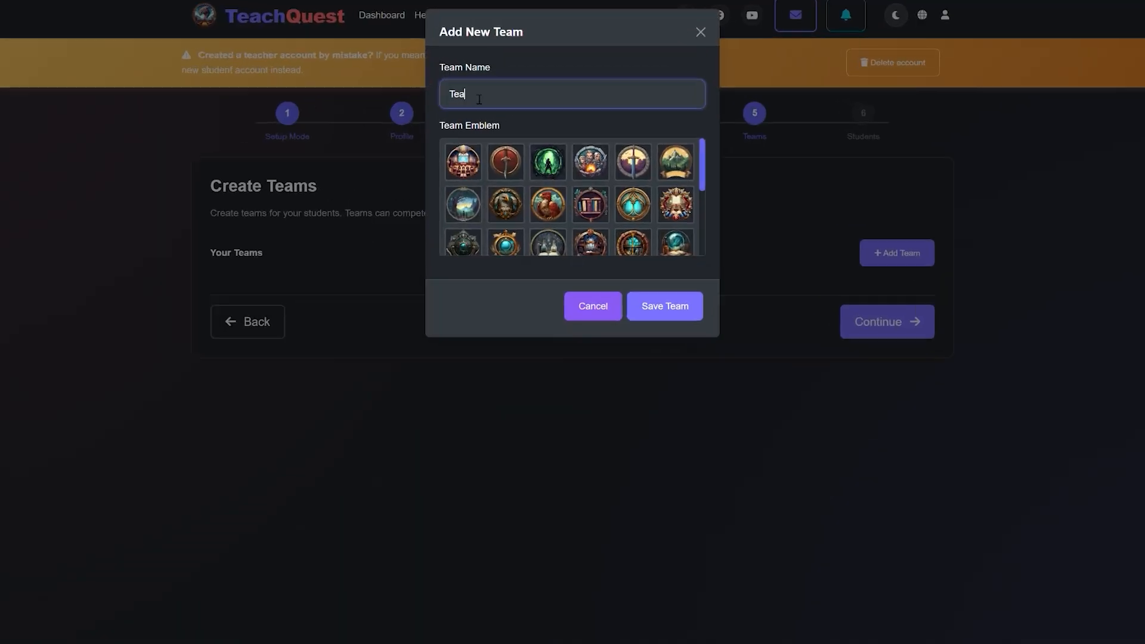
type("ch 1")
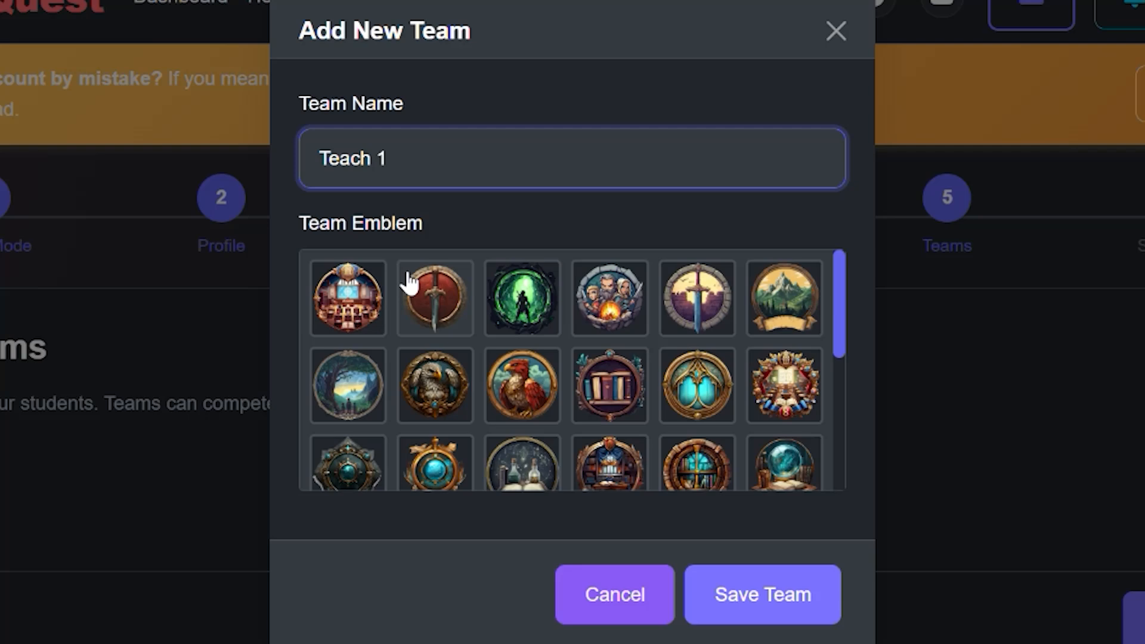
left_click(458, 146)
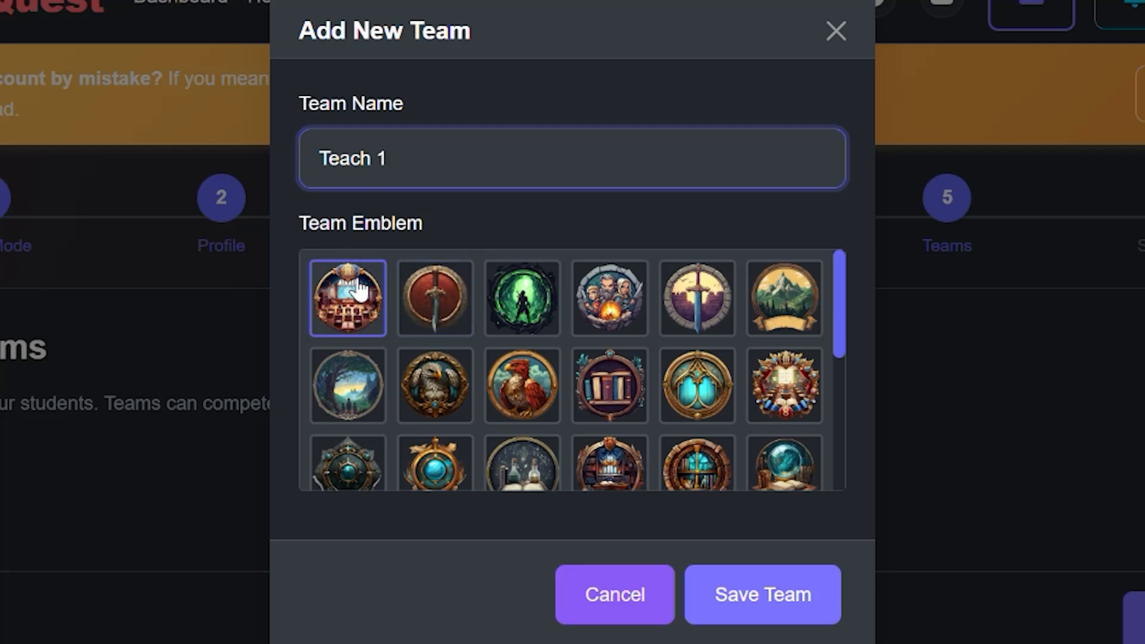
key("ctrl+a")
type("Team 1")
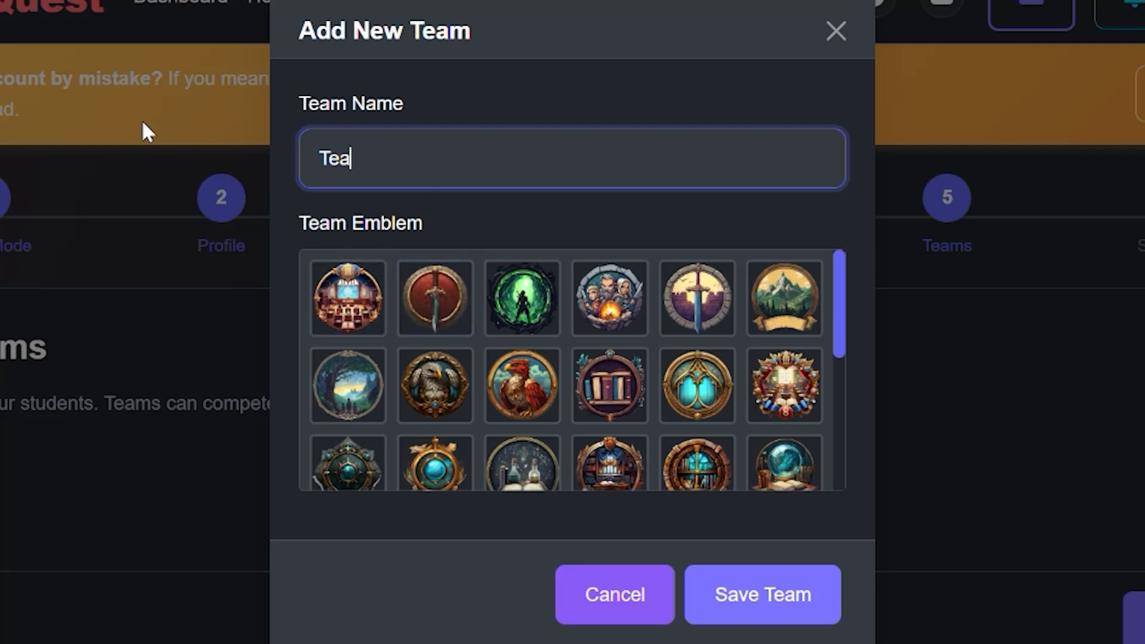
left_click(315, 311)
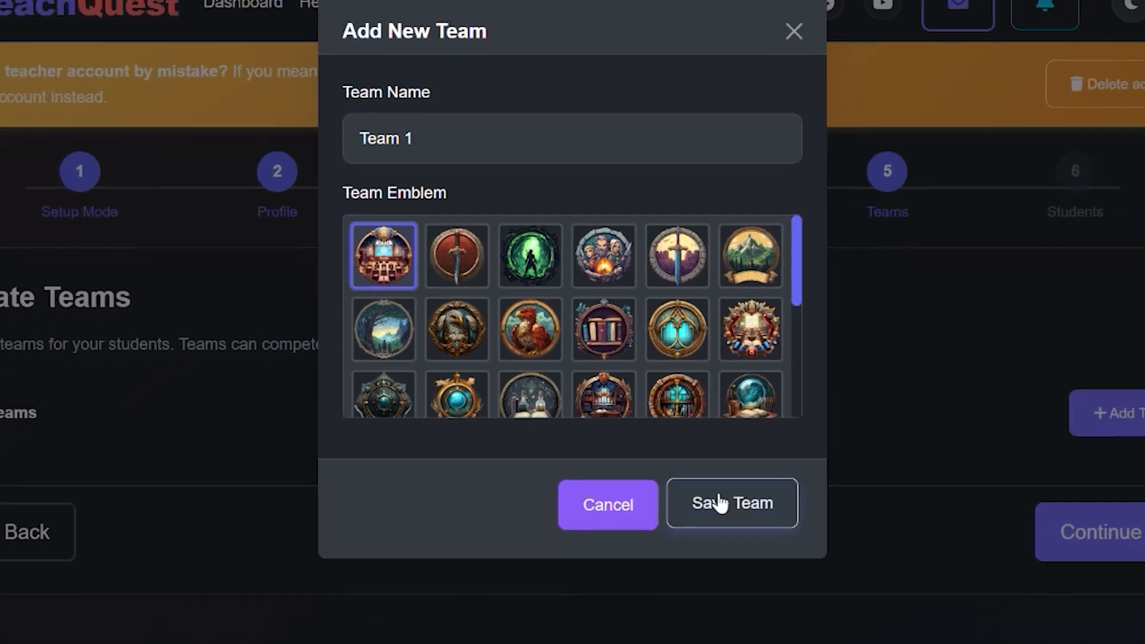
left_click(730, 593)
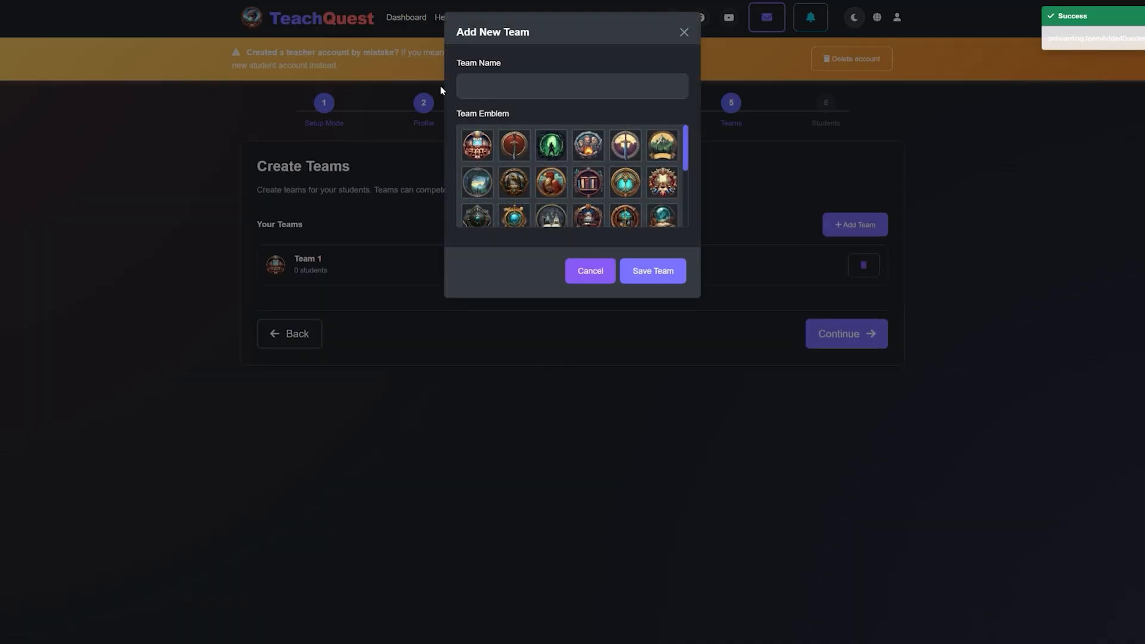
Step: Add a team named "Team 2" with the red sword emblem, and save it
left_click(492, 96)
type("Team 2")
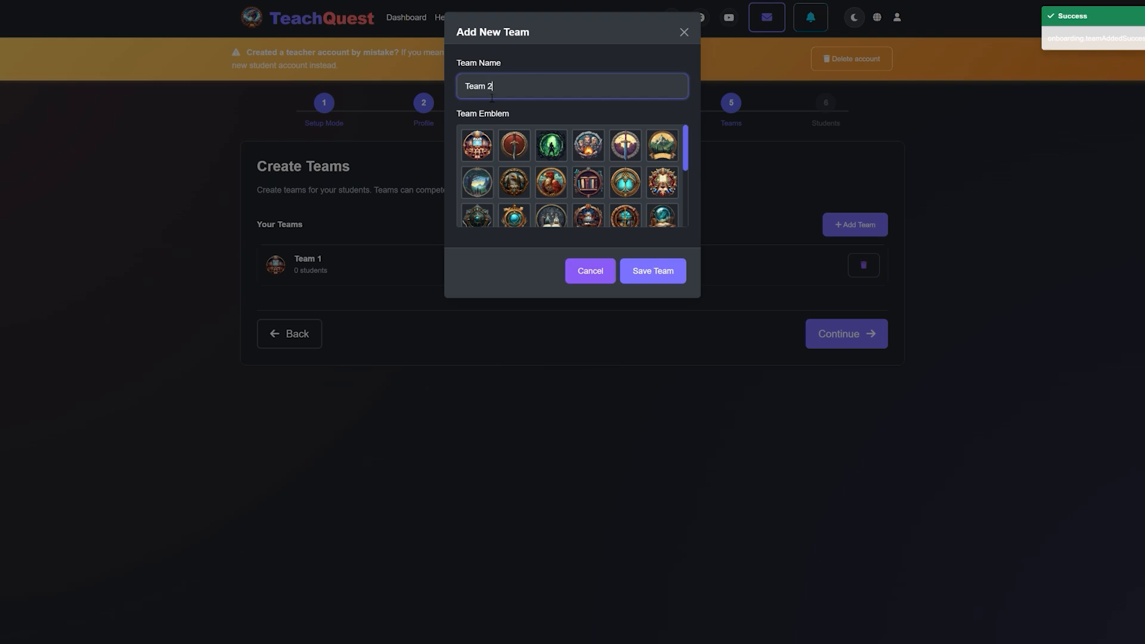
left_click(522, 151)
left_click(634, 273)
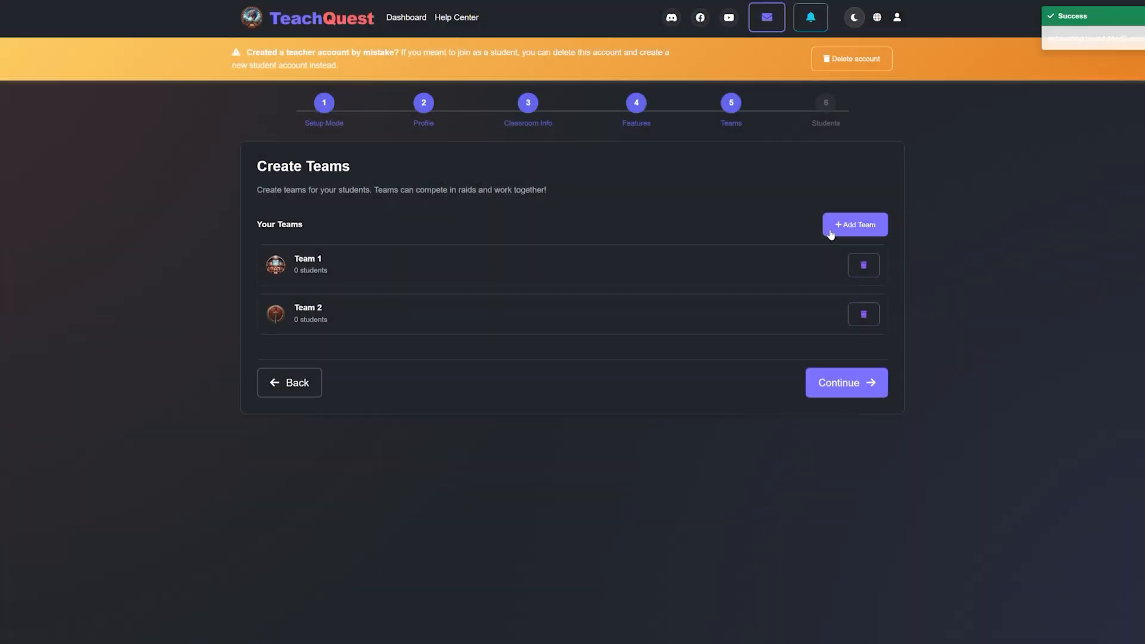
Step: Add a team named "Team 3" with the green silhouette emblem, and save it
left_click(851, 223)
left_click(506, 89)
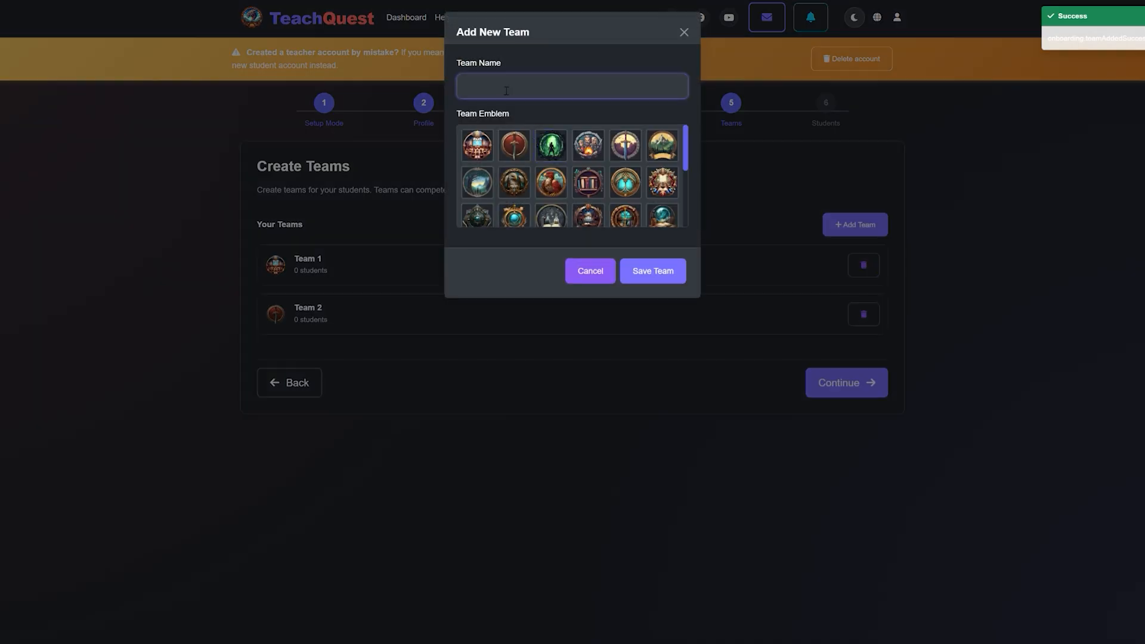
type("Team 3")
left_click(650, 275)
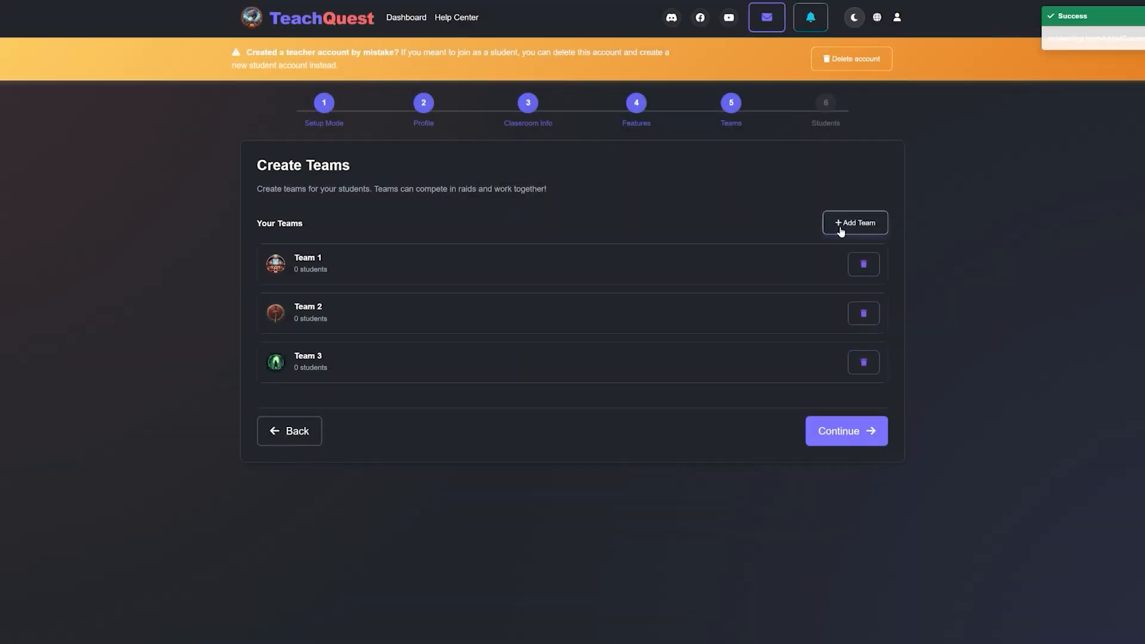
Step: Add a team named "Team 4" with the campfire emblem, save it, and continue to adding students
left_click(842, 228)
left_click(485, 82)
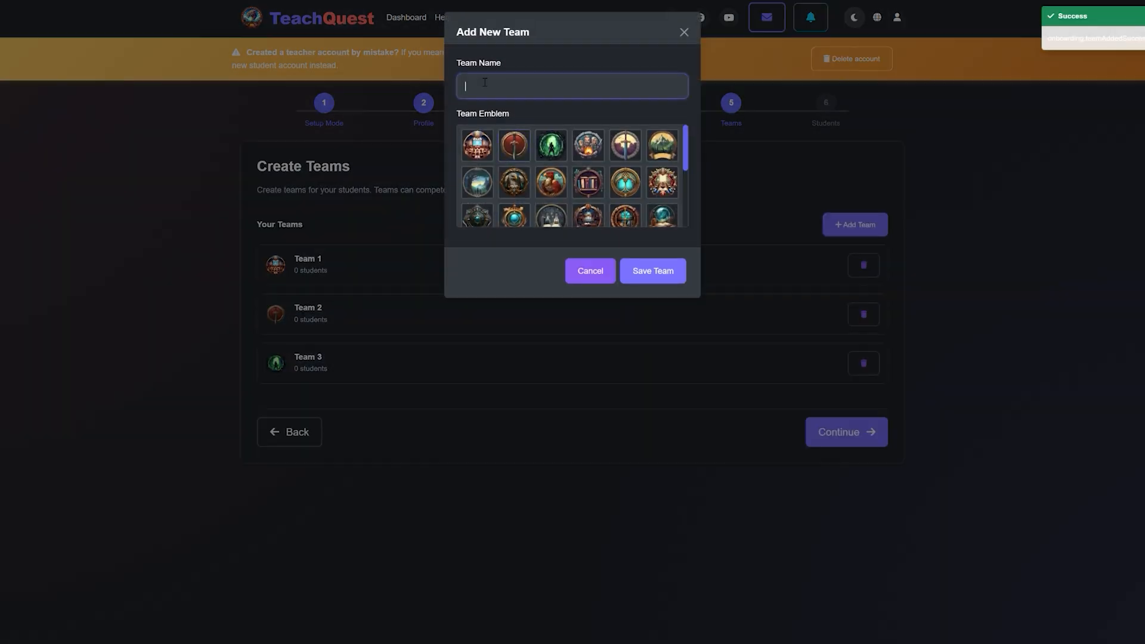
type("Team 4")
left_click(589, 145)
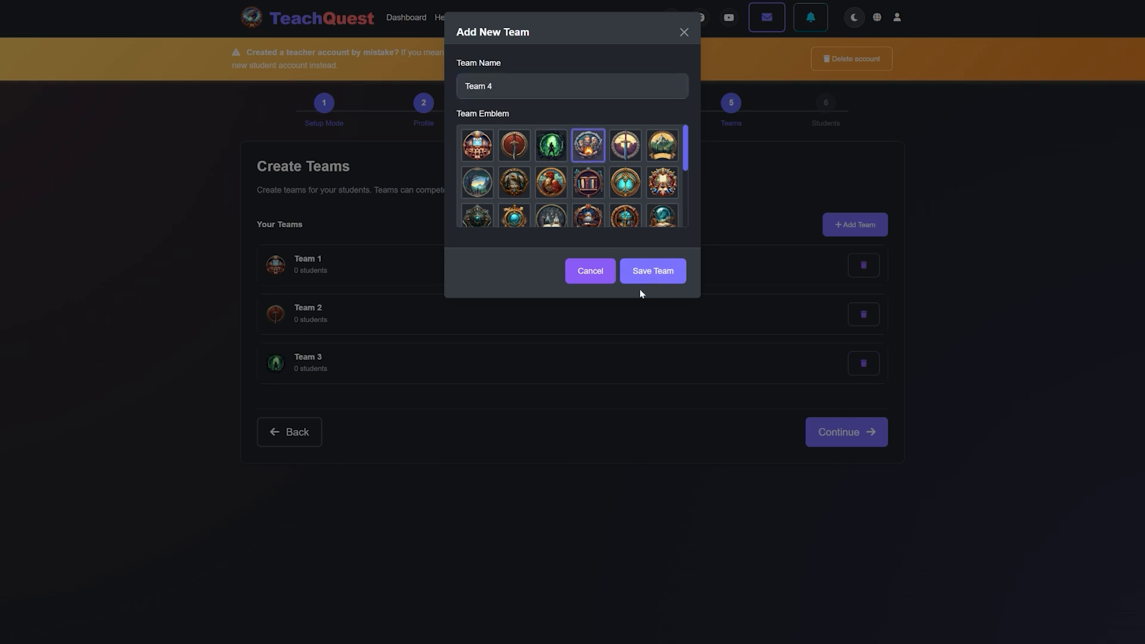
left_click(646, 273)
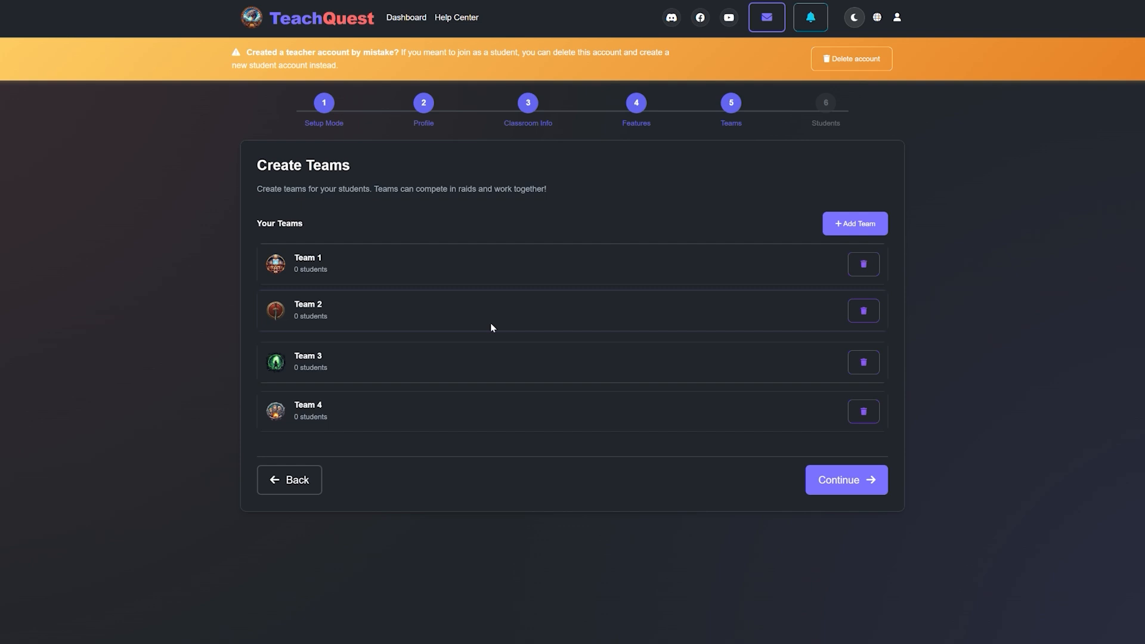
left_click(834, 485)
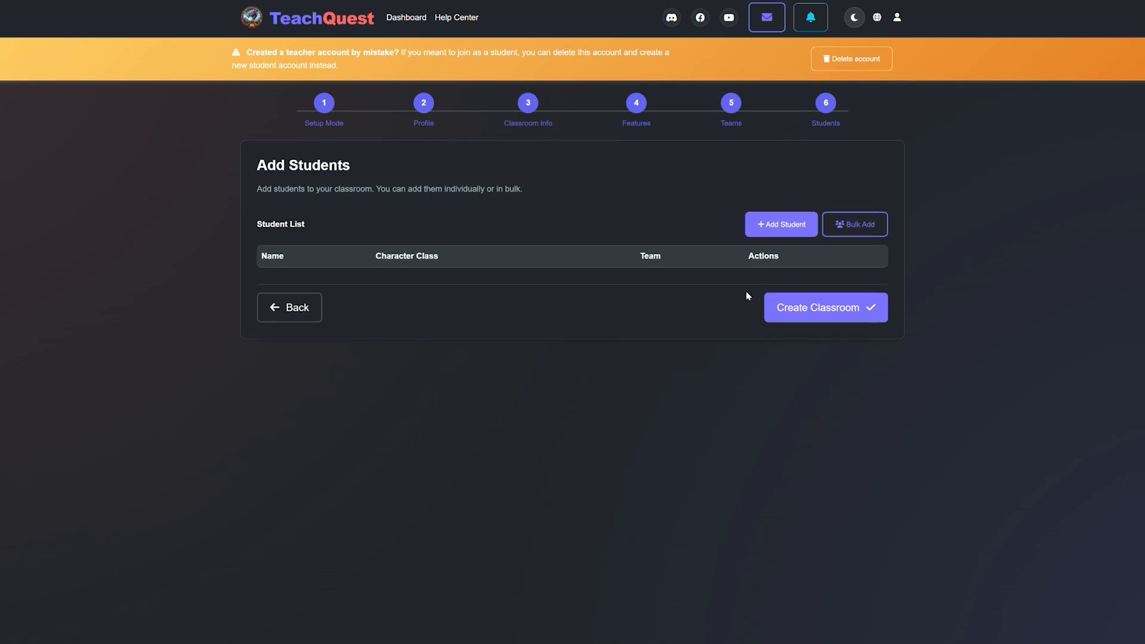
Step: Add an individual student with the student's first name, the Defender character class and Team 1, and save it
left_click(768, 235)
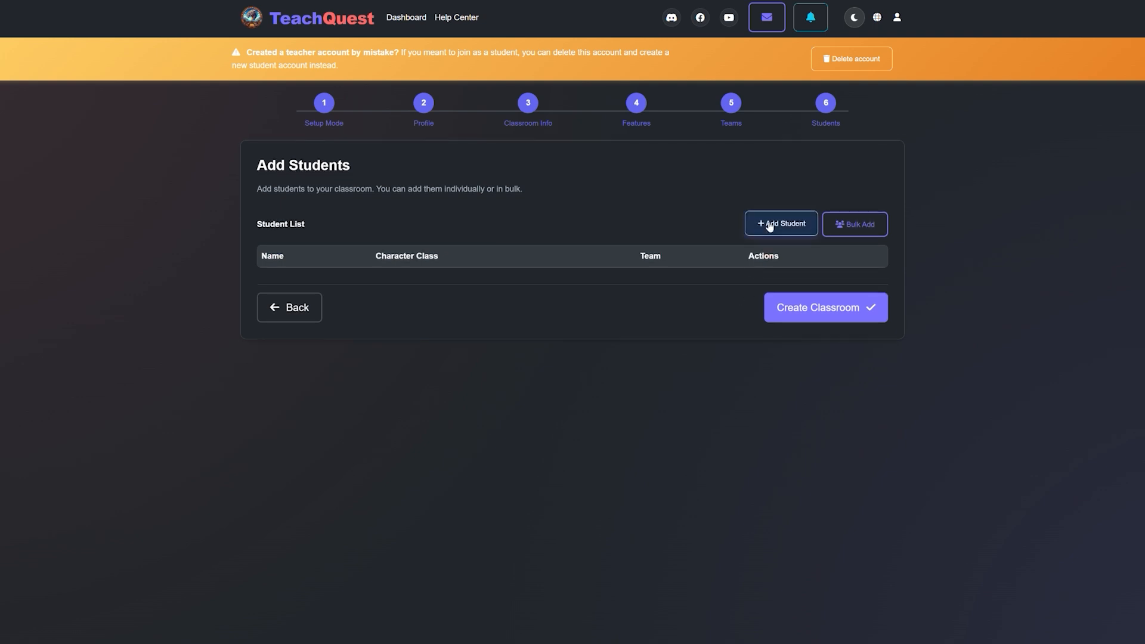
left_click(521, 95)
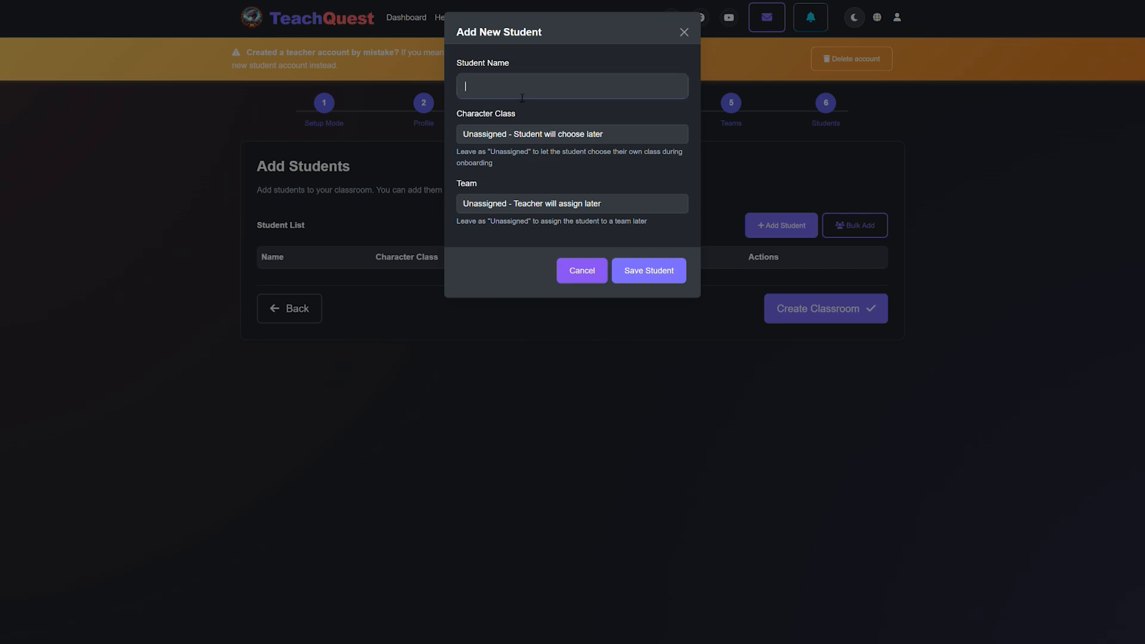
type("Andrew")
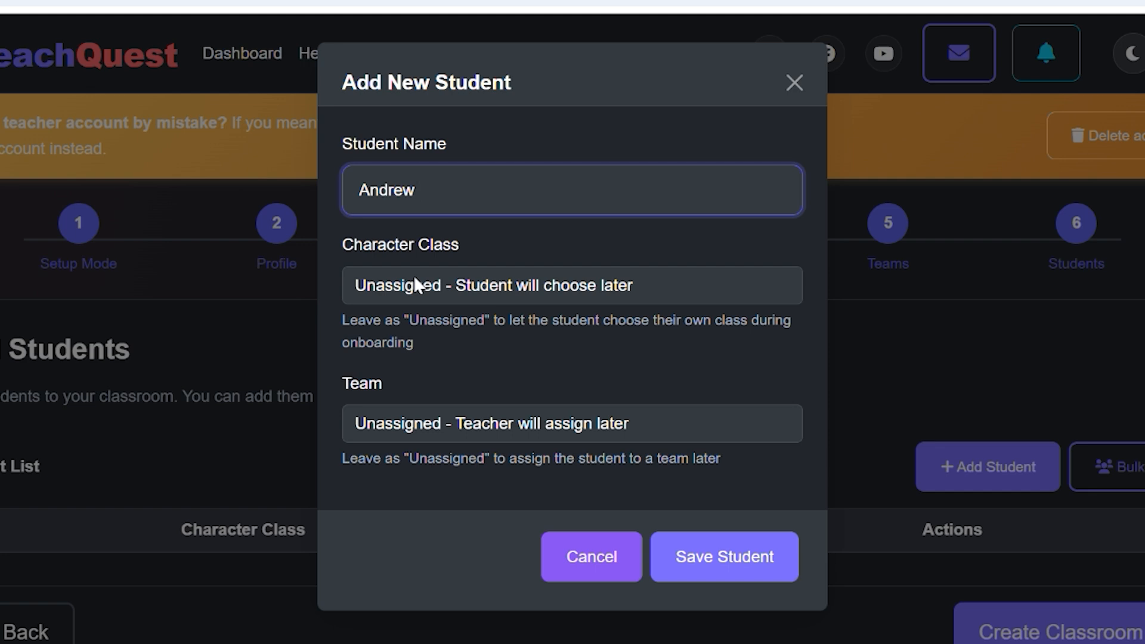
key("Tab")
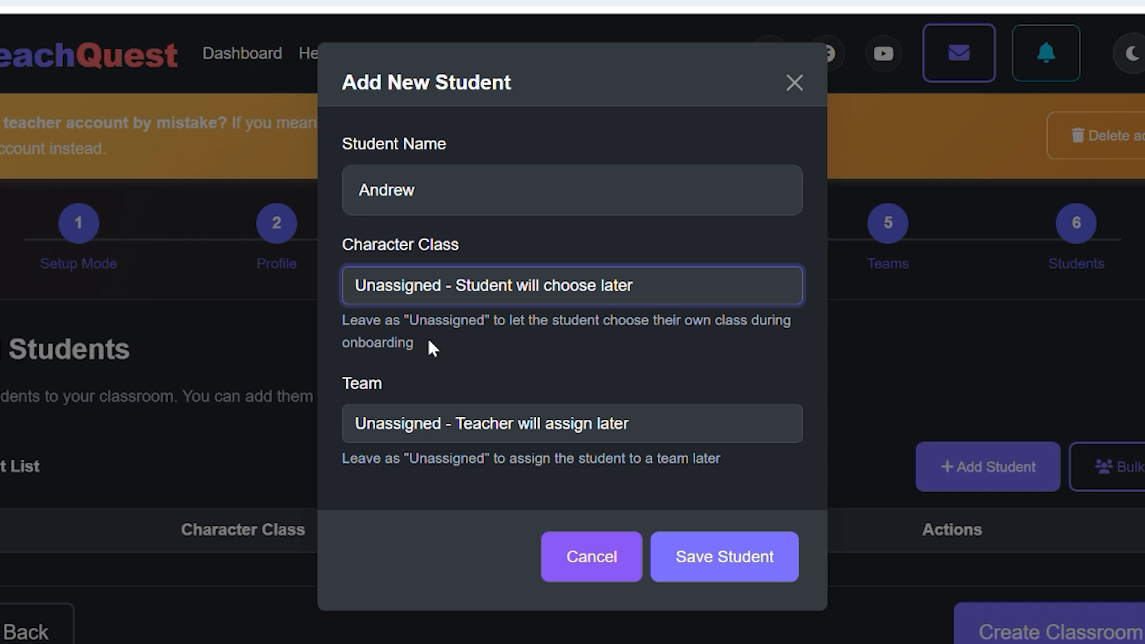
key("Down")
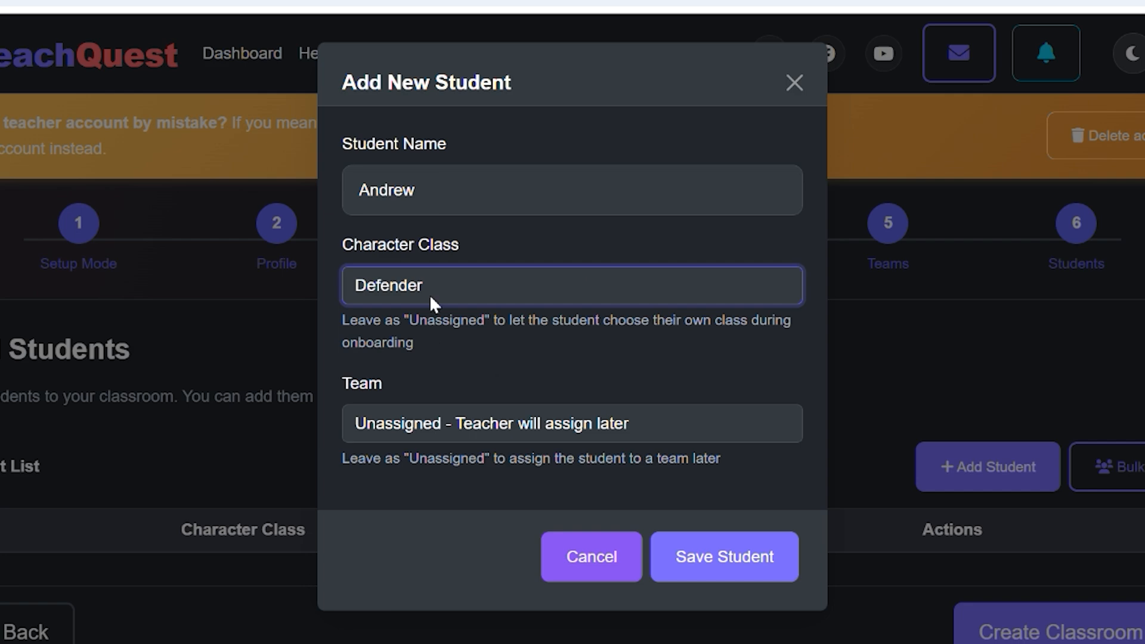
left_click(469, 426)
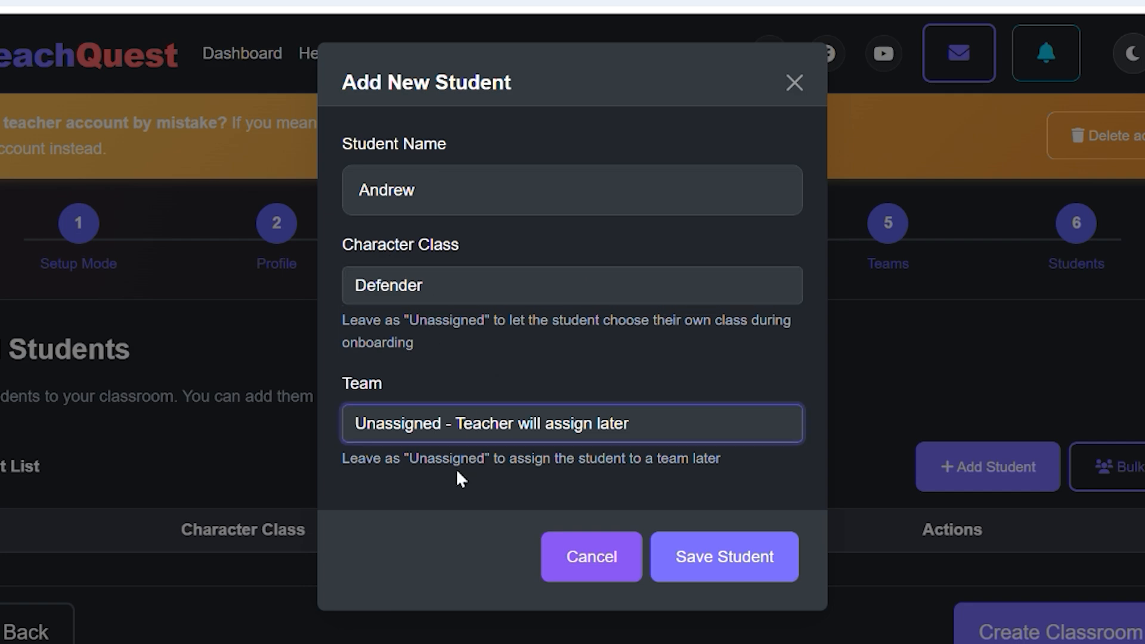
left_click(452, 477)
left_click(696, 557)
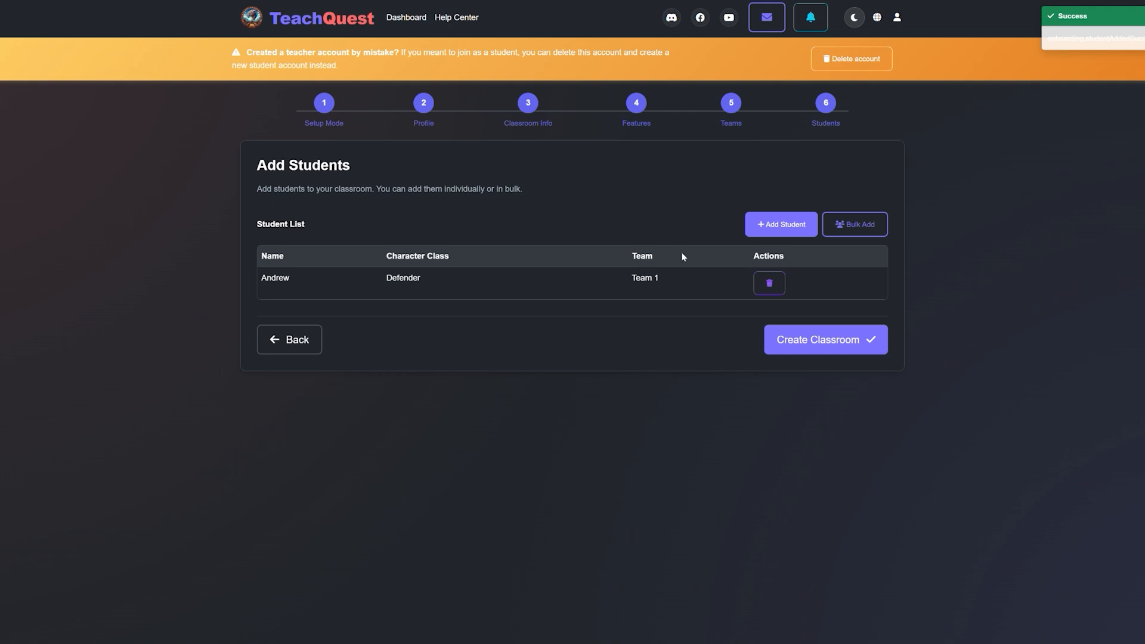
Step: Begin a bulk student addition, entering the first student's name with the Wizard class and Team 1
left_click(853, 228)
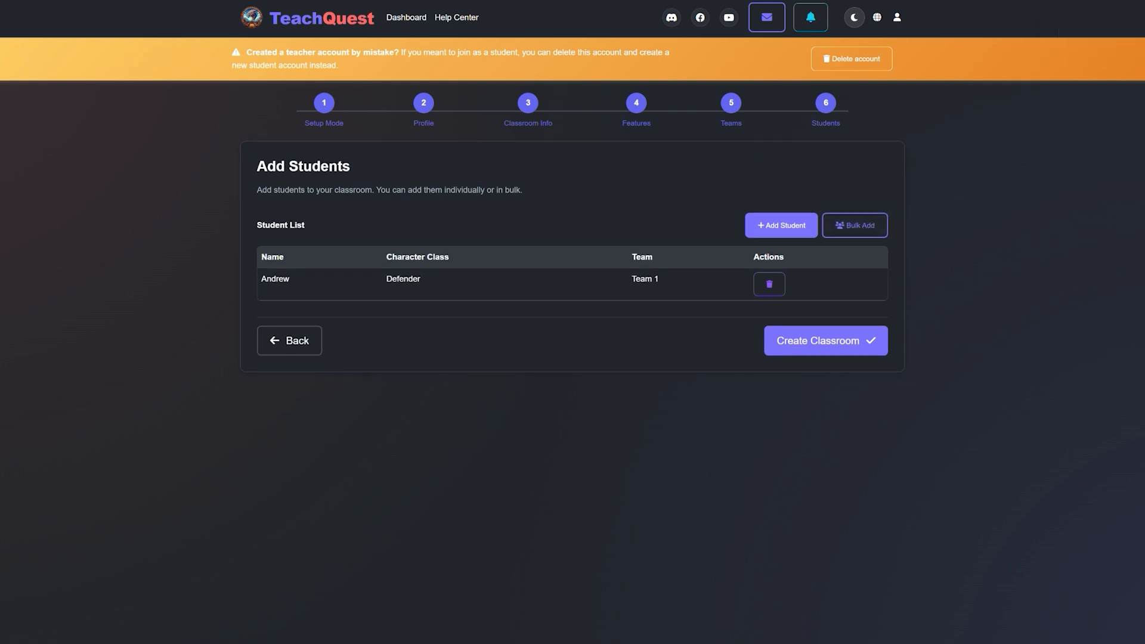
left_click(857, 231)
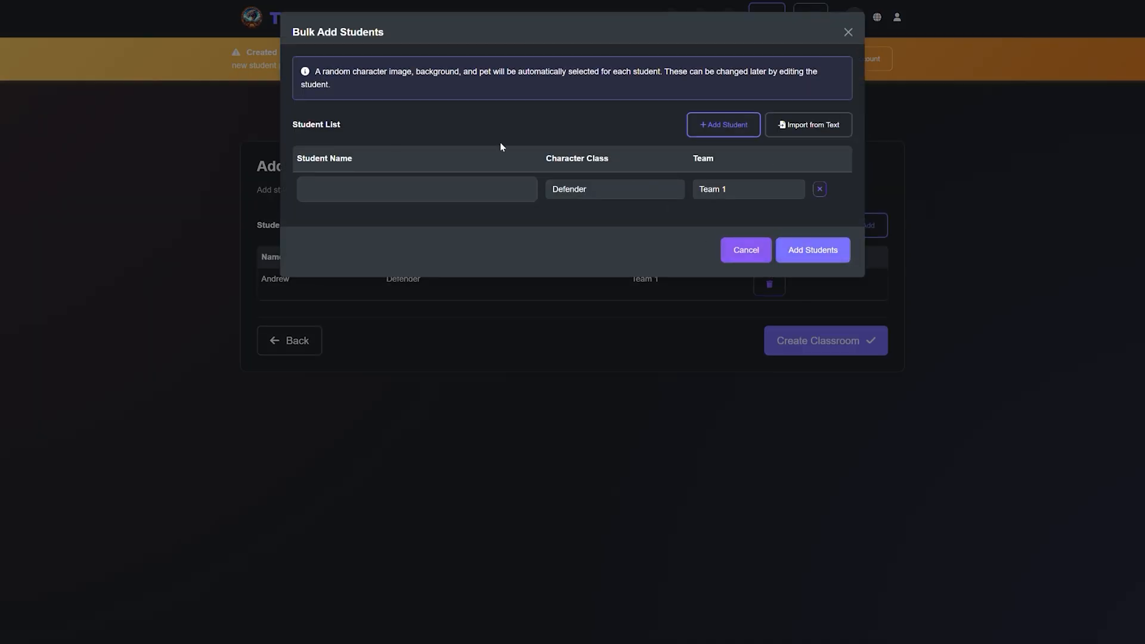
left_click(404, 202)
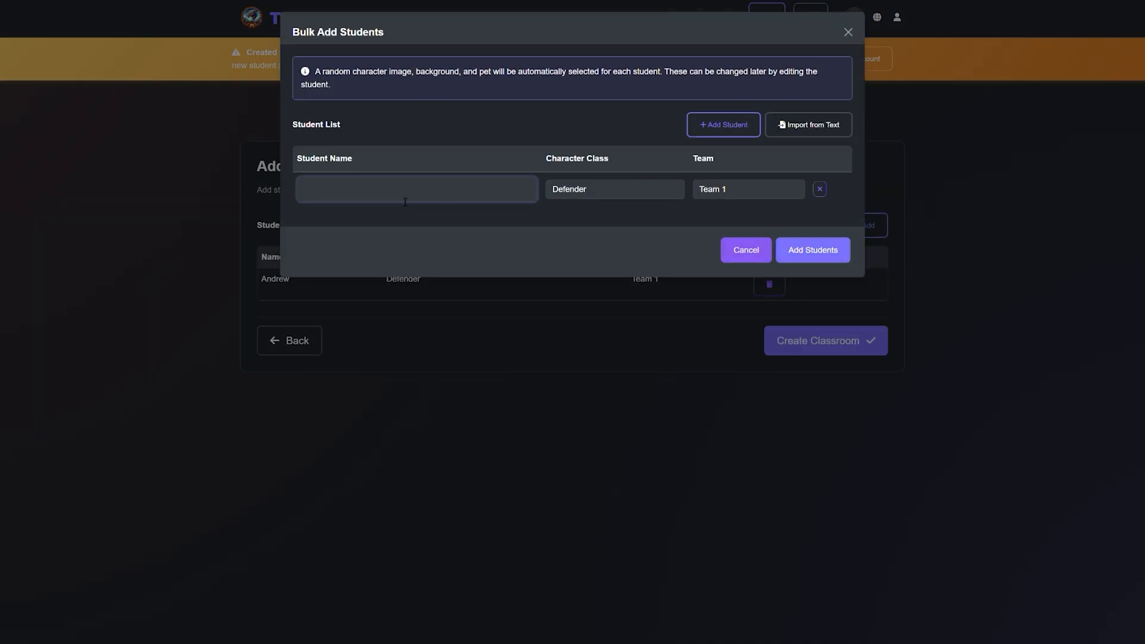
type("Jennifer")
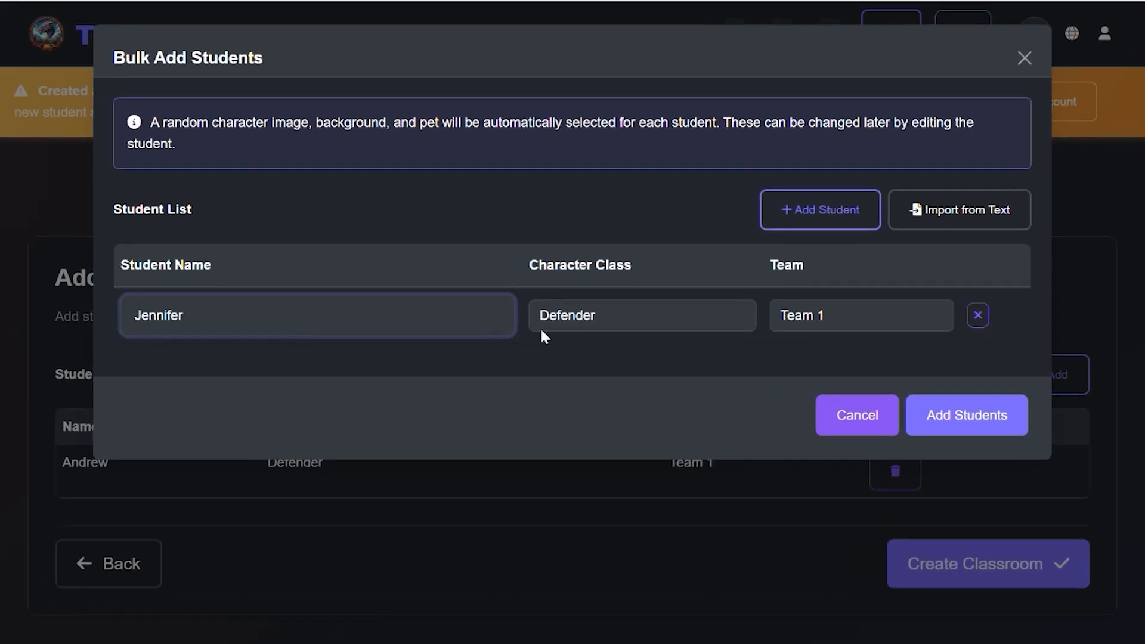
left_click(622, 326)
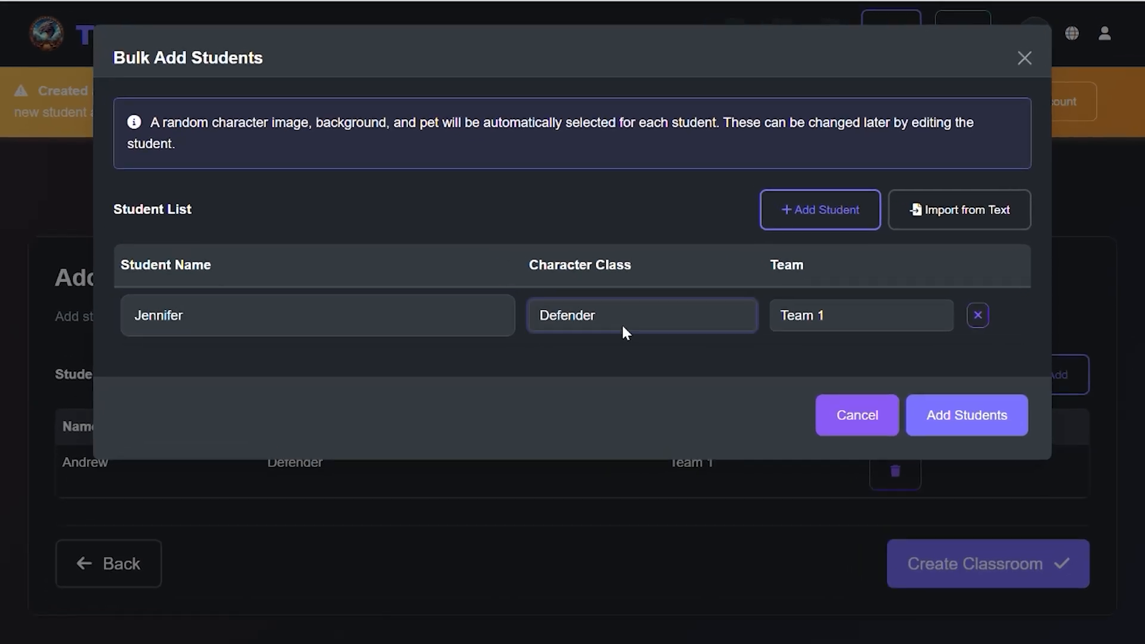
left_click(625, 362)
Step: Add a second bulk row with the student's name, the Medic class and Team 1, and add both students to the classroom
left_click(810, 218)
left_click(260, 381)
type("P")
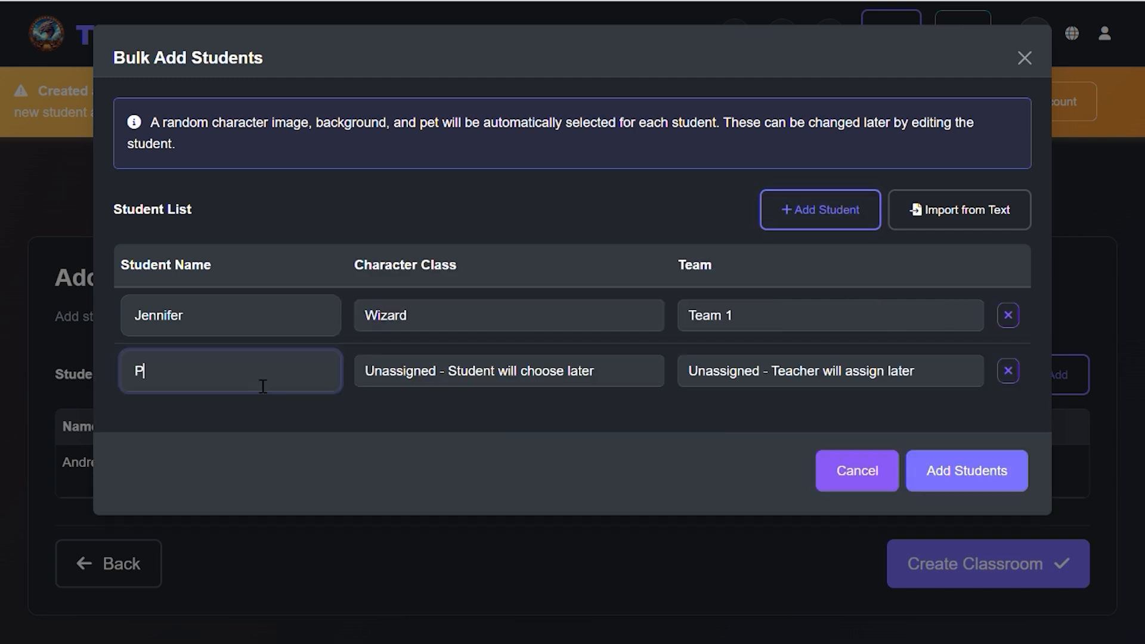
type("aul")
left_click(411, 374)
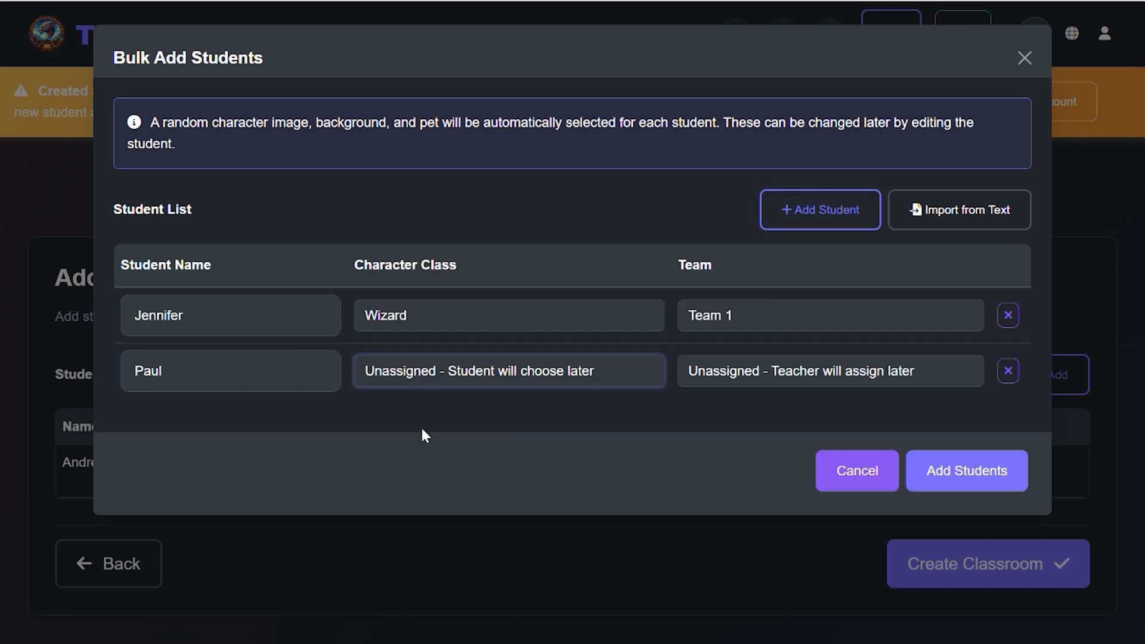
left_click(418, 471)
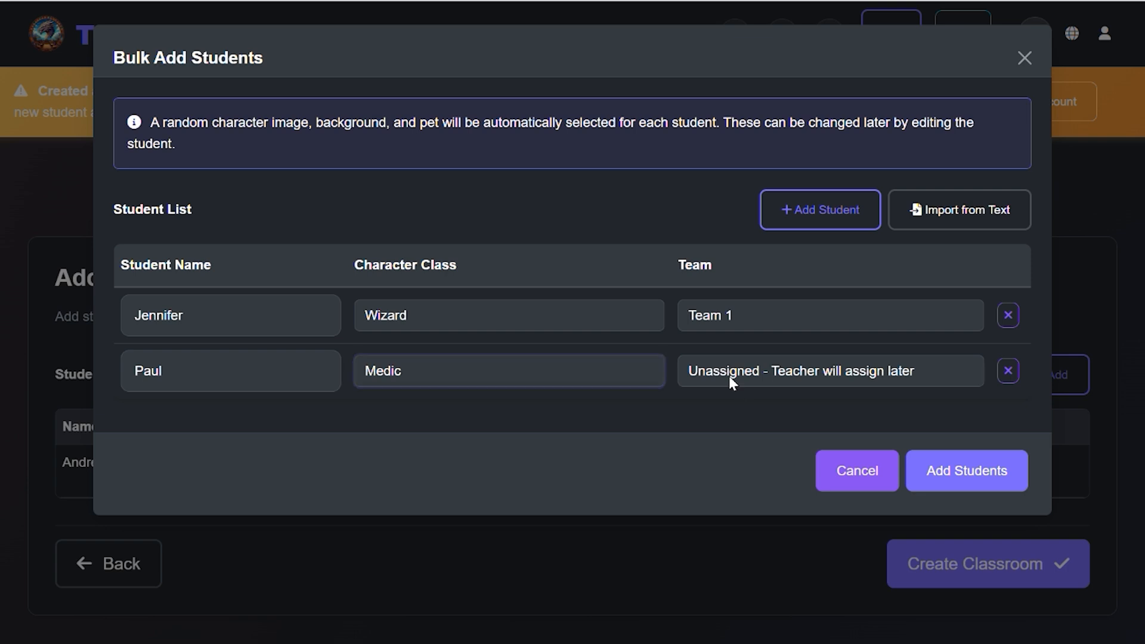
left_click(729, 377)
left_click(728, 429)
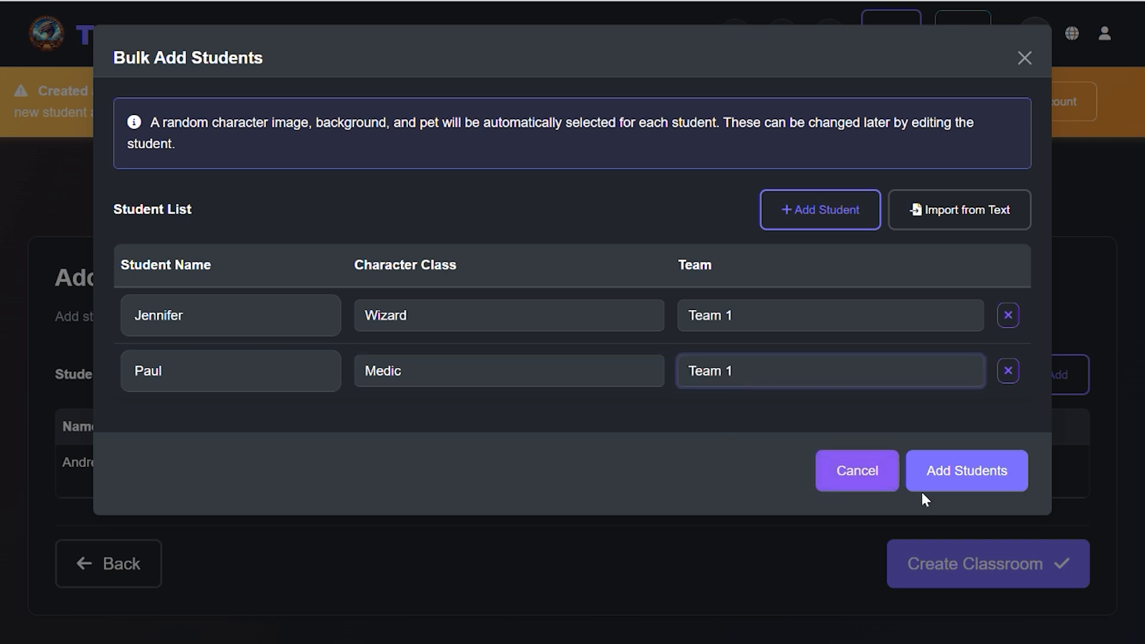
left_click(949, 476)
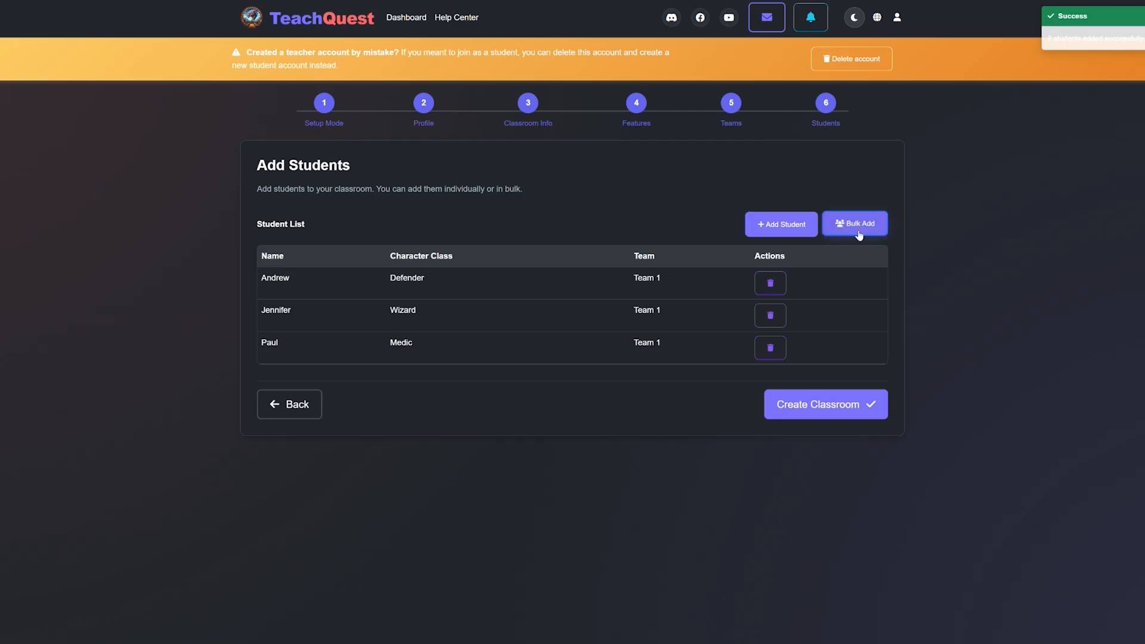
Step: Examine the bulk import of students from text, including its default character class and team, and close it without importing
left_click(855, 228)
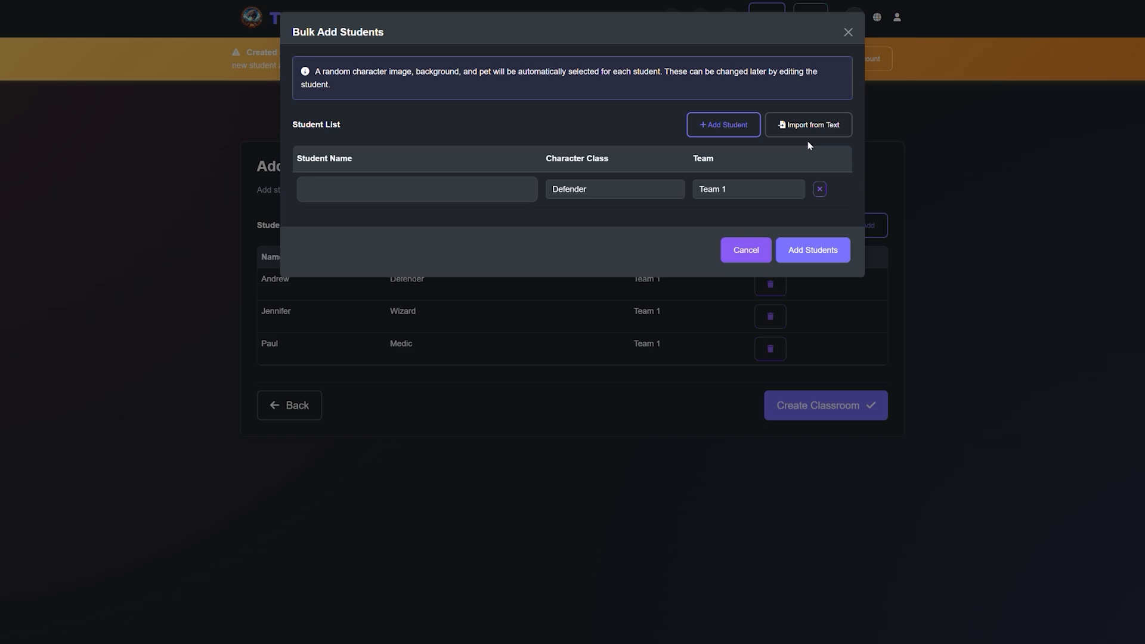
left_click(803, 132)
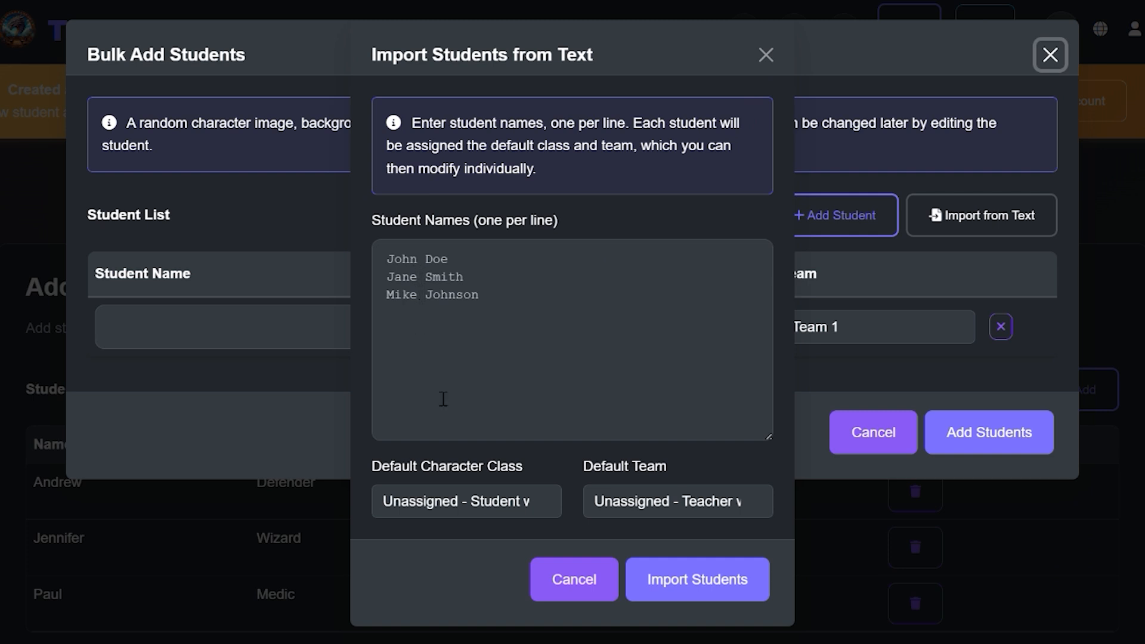
left_click(461, 496)
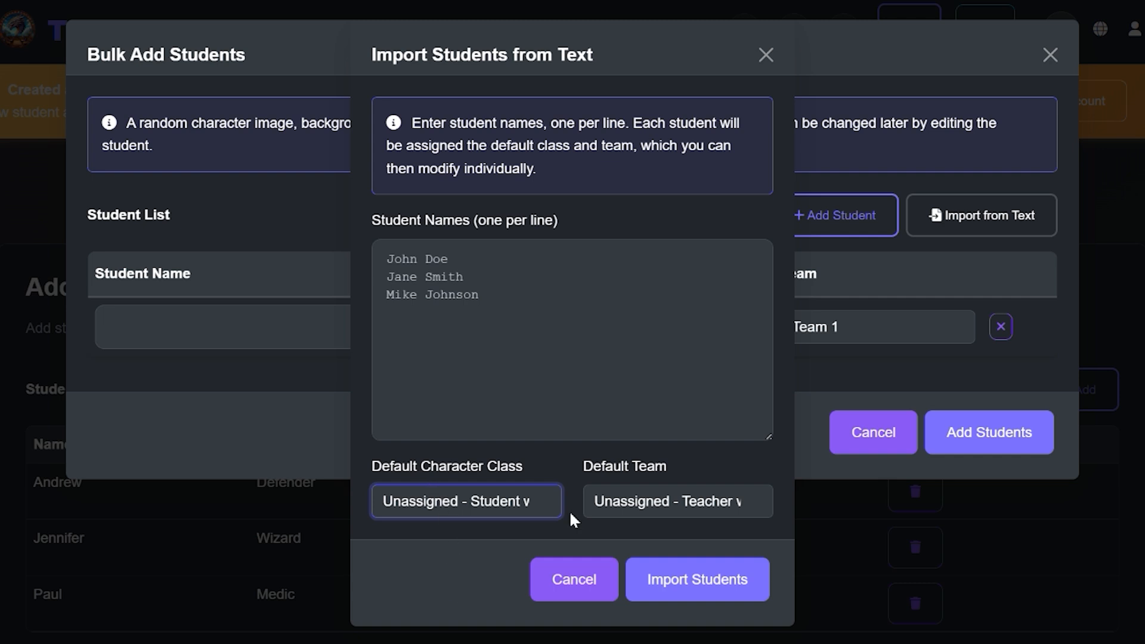
left_click(628, 506)
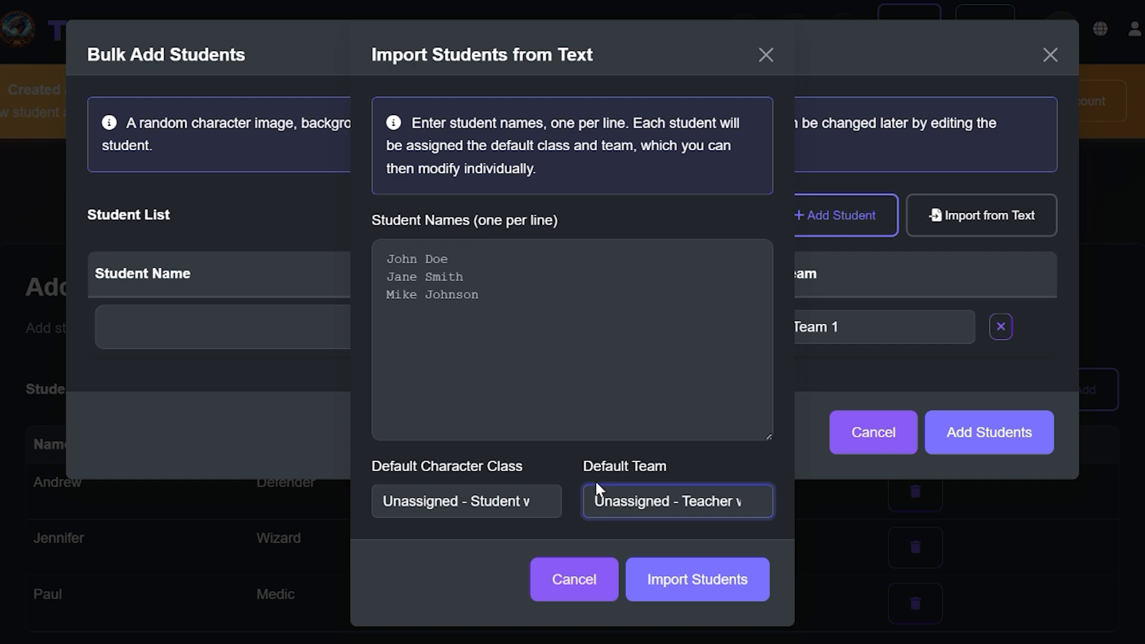
left_click(554, 590)
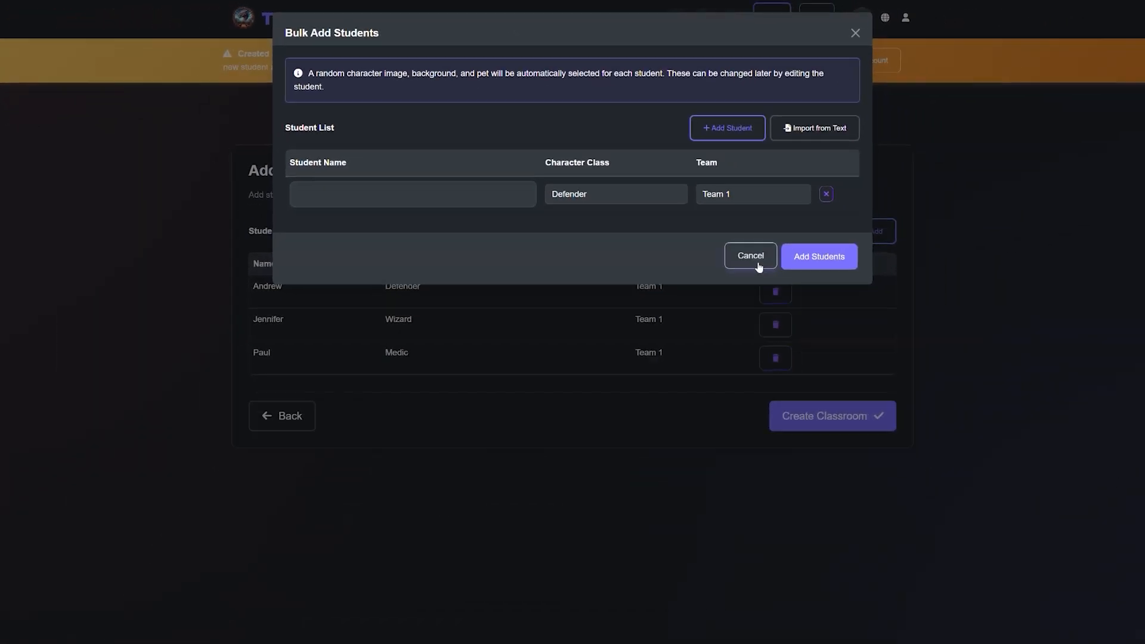
left_click(876, 441)
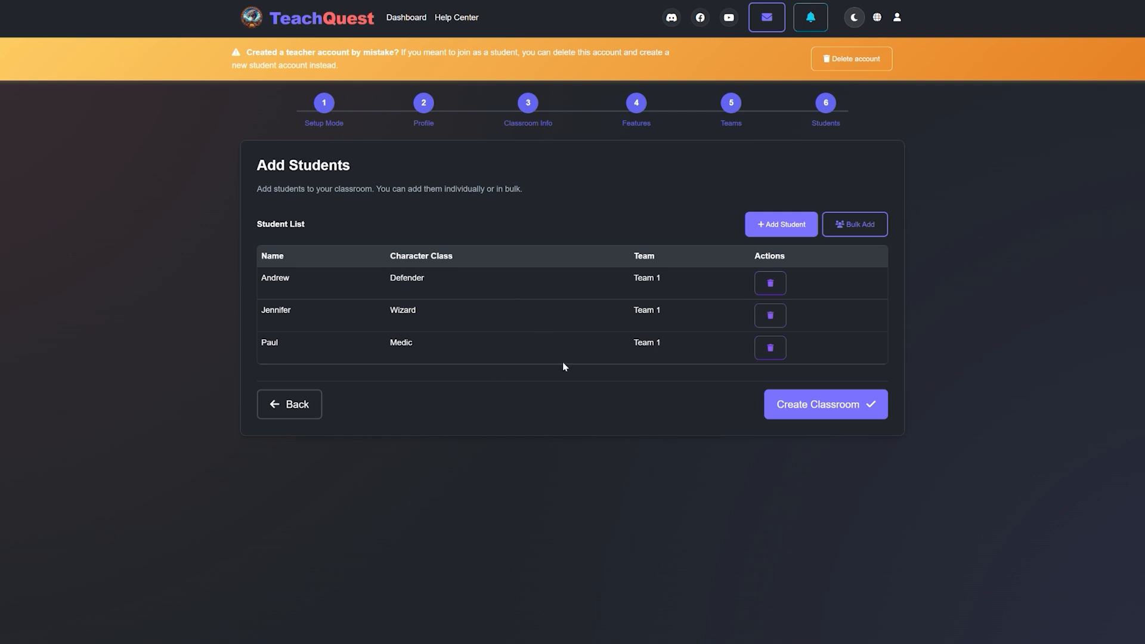
Step: Create the classroom with the configured teams and student list
left_click(813, 406)
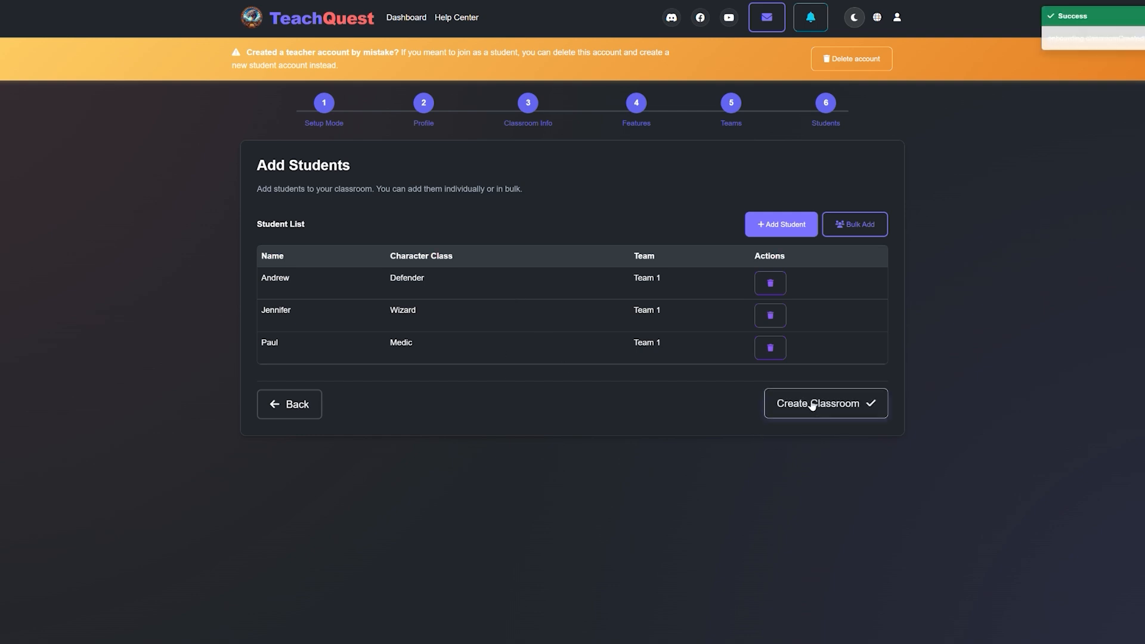